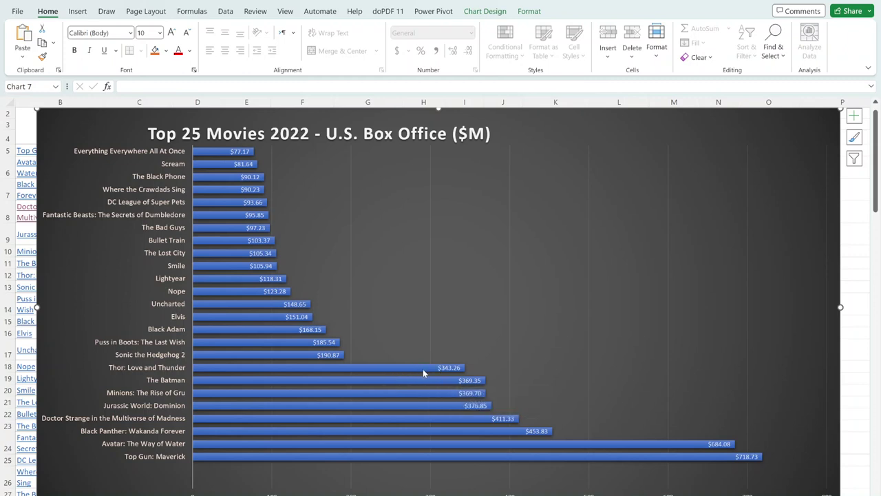
- Locate the finished Top 25 Movies 2022 bar chart covering the data table
mouse_move(373, 367)
- Delete the old chart and select the 25 movie names from the Movie header down
key("Delete")
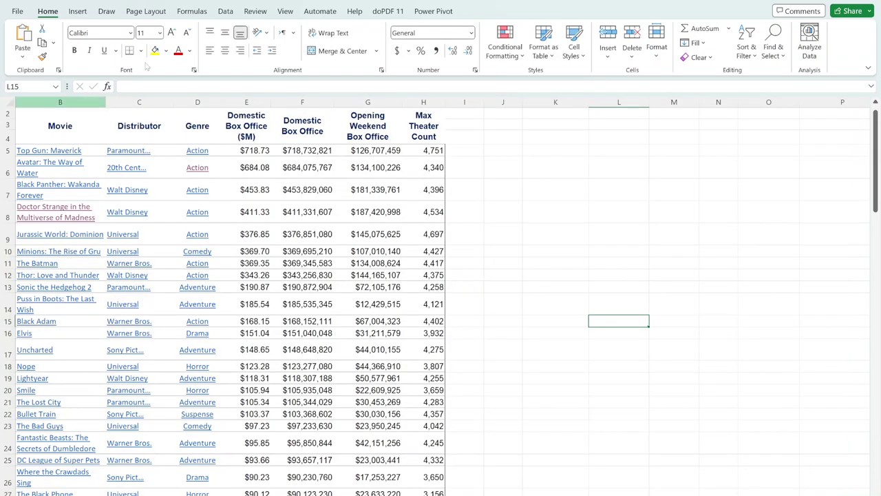
left_click(54, 127)
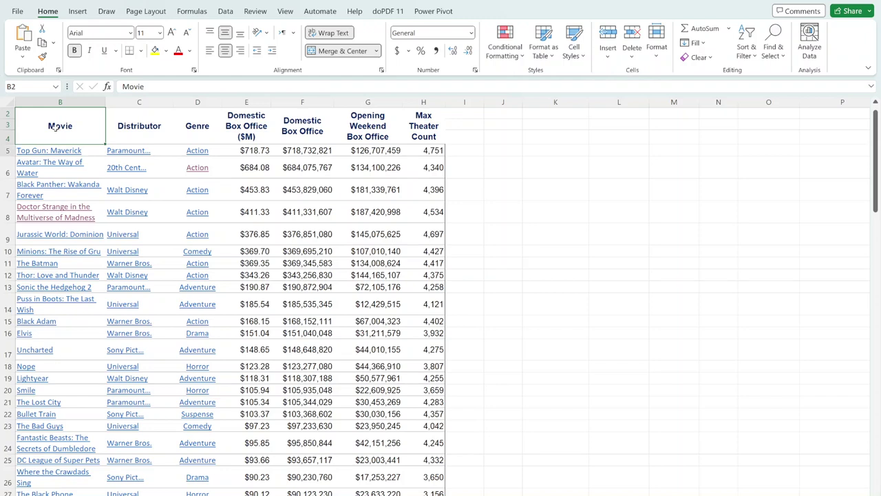
key("shift+Down")
key("shift+Down")
key("shift+Down")
key("shift+Down")
key("shift+Down")
key("shift+Down")
key("shift+Down")
key("shift+Down")
key("shift+Down")
key("shift+Down")
key("shift+Down")
key("shift+Down")
key("shift+Down")
key("shift+Down")
key("shift+Down")
key("shift+Down")
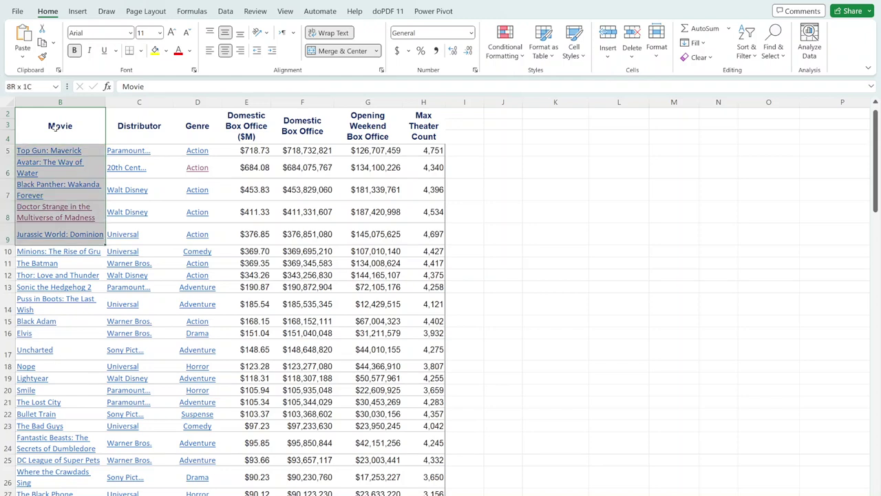
key("shift+Down")
key("shift+Down")
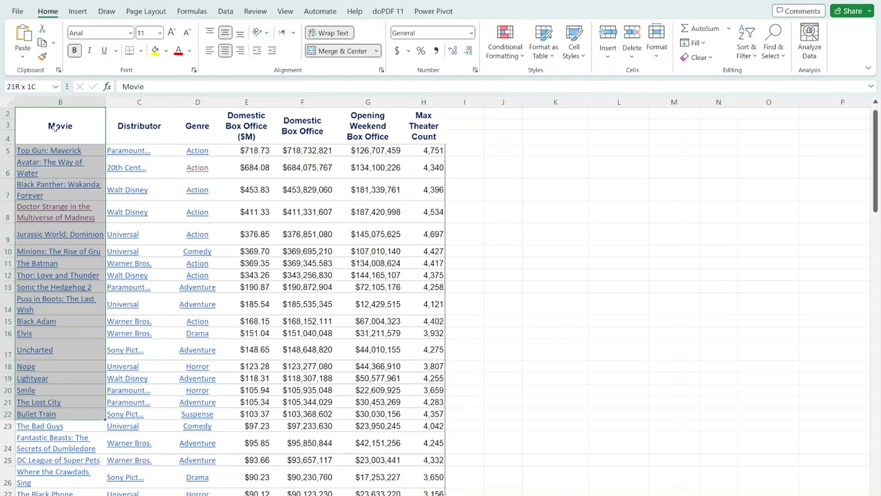
key("shift+Down")
key("shift+Down")
key("shift+Down")
key("shift+Down")
key("shift+Down")
key("shift+Down")
key("shift+Down")
key("shift+Down")
key("shift+Down")
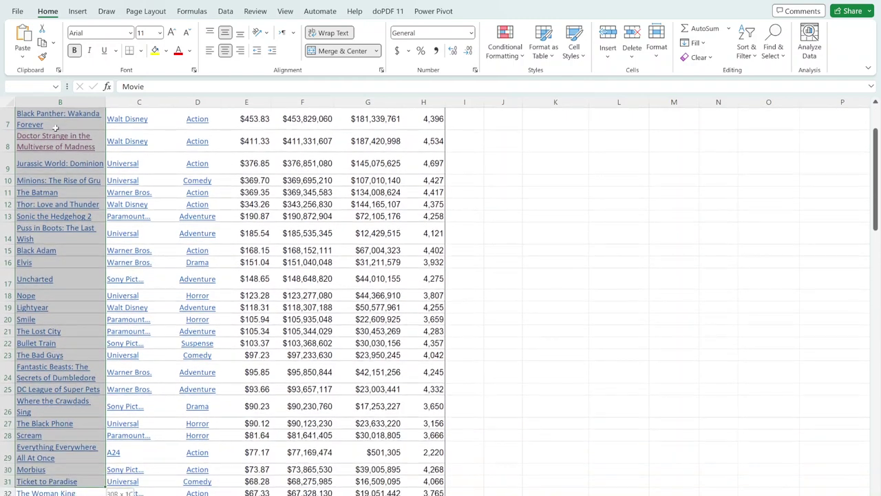
key("shift+Up")
key("shift+Up")
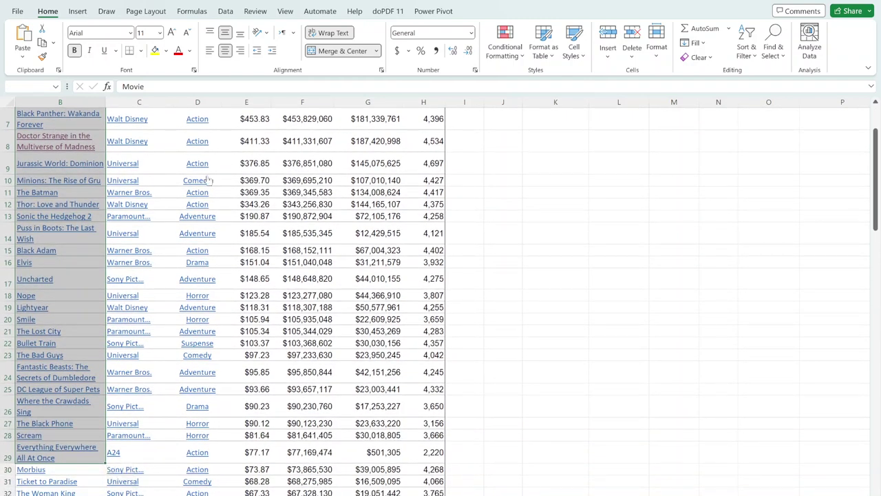
- Add the Domestic Box Office ($M) column E values to the selection
scroll(235, 200, "up", 2)
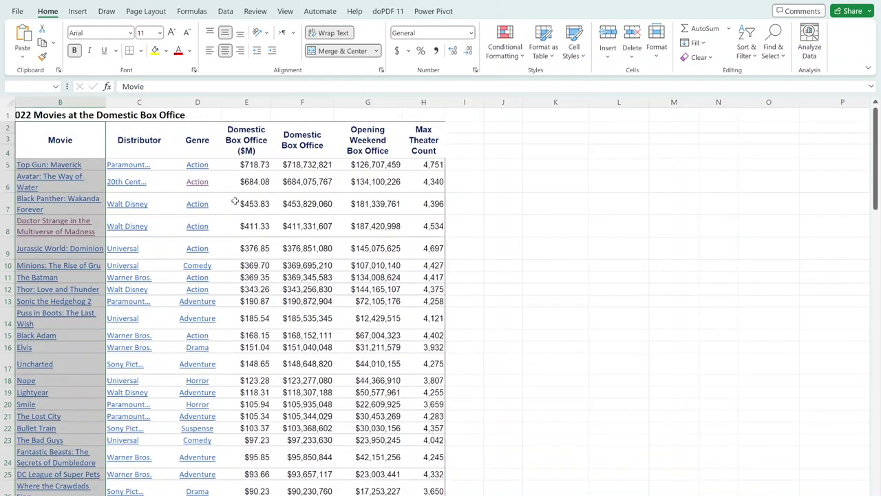
left_click(253, 137)
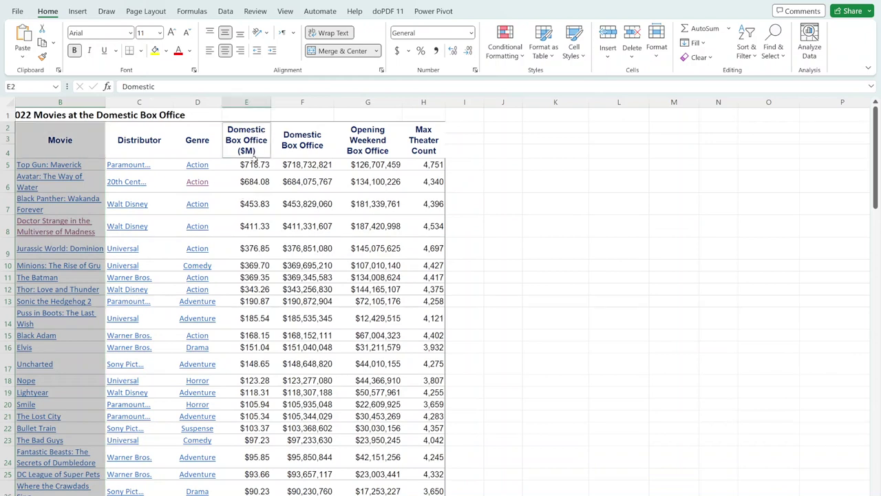
left_click_drag(253, 163, 265, 488)
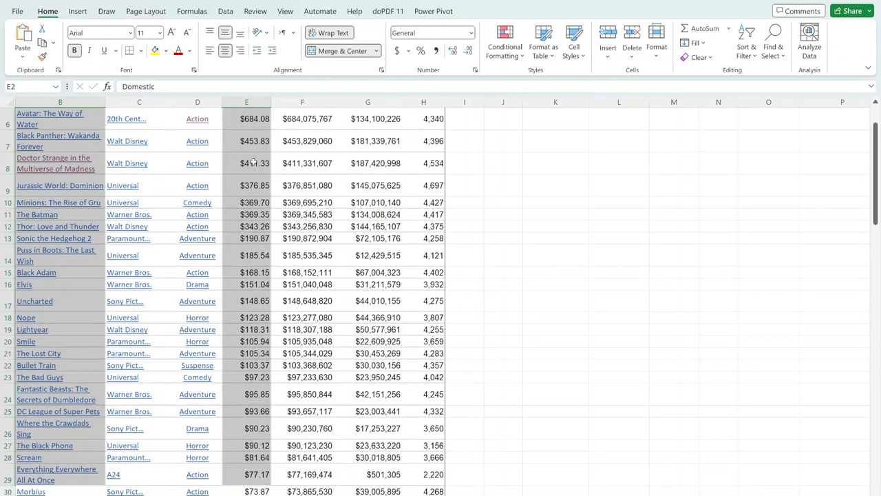
scroll(265, 157, "up", 2)
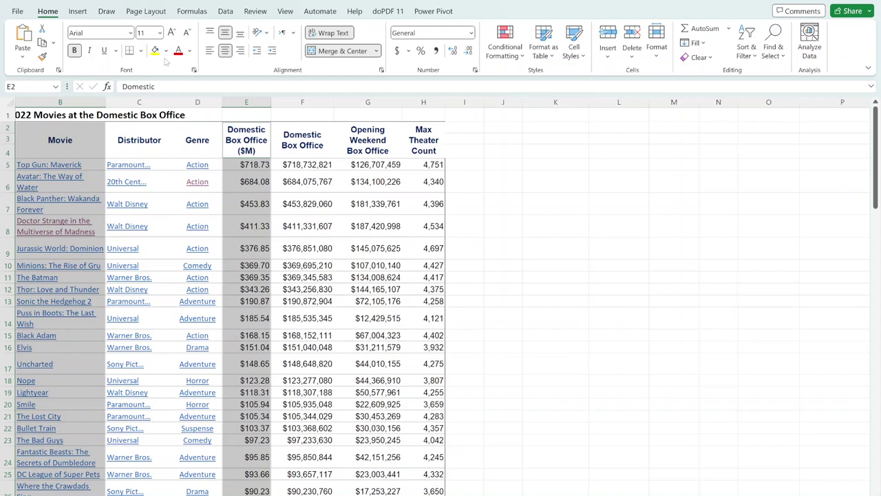
- Insert a Clustered Bar chart from Recommended Charts after comparing it with the Pareto suggestion
left_click(79, 12)
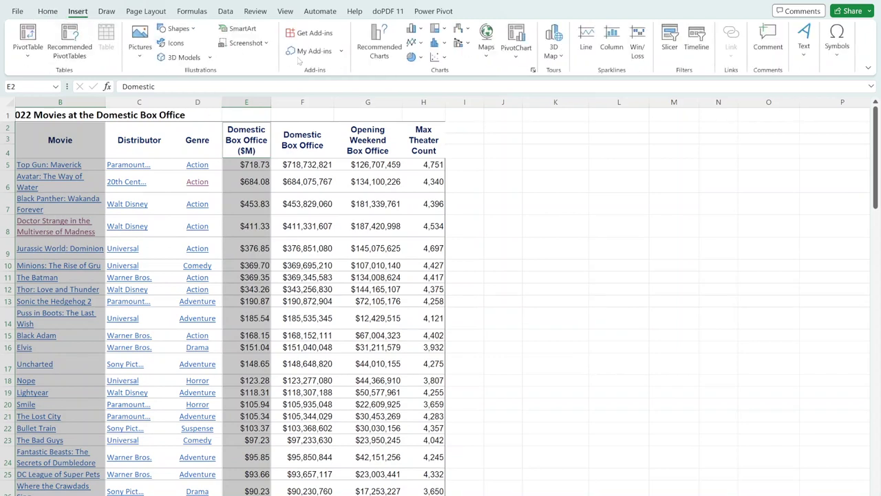
left_click(380, 52)
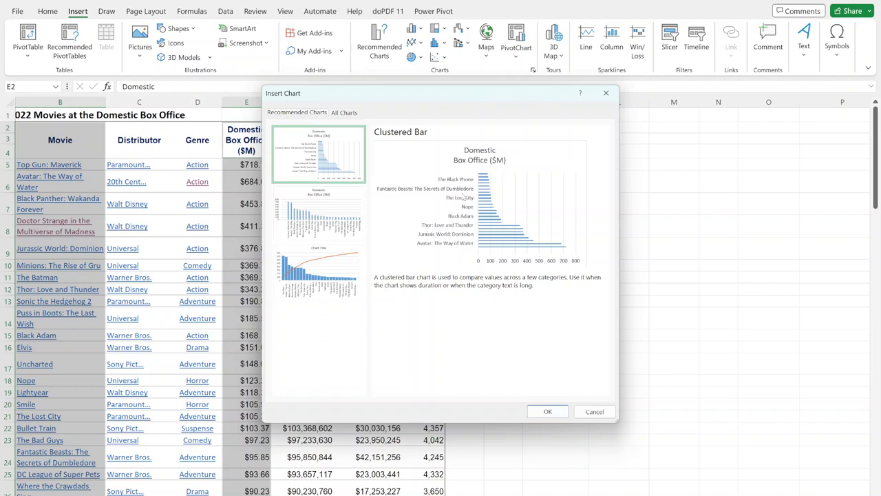
left_click(311, 267)
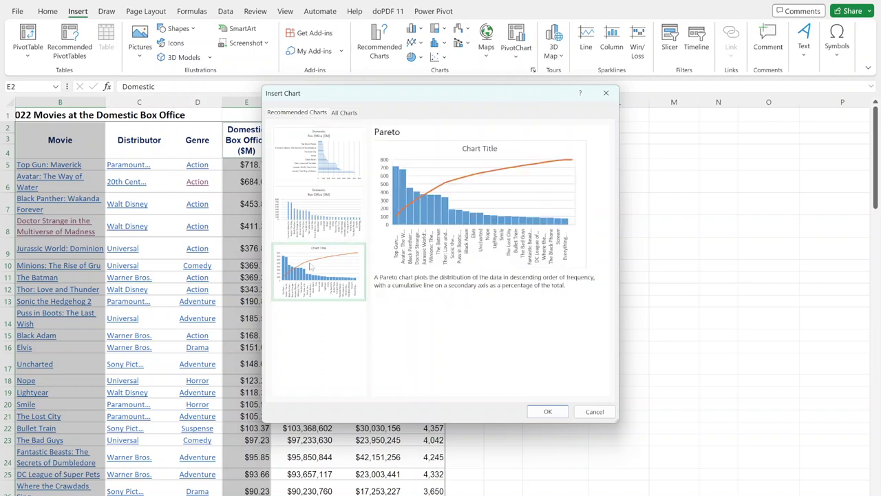
left_click(325, 167)
left_click(316, 267)
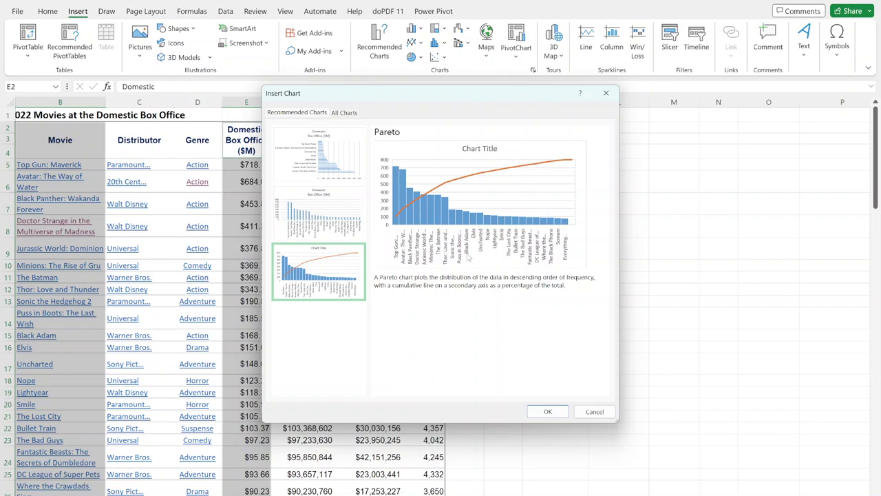
left_click(340, 161)
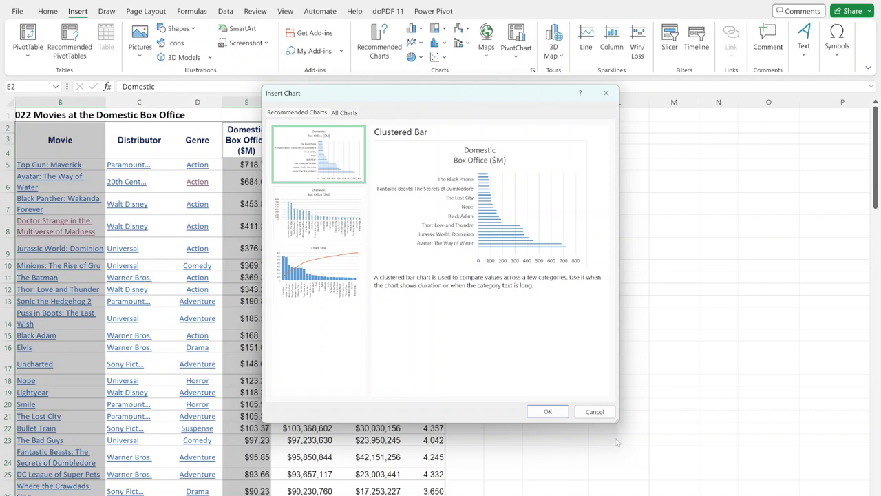
left_click(547, 410)
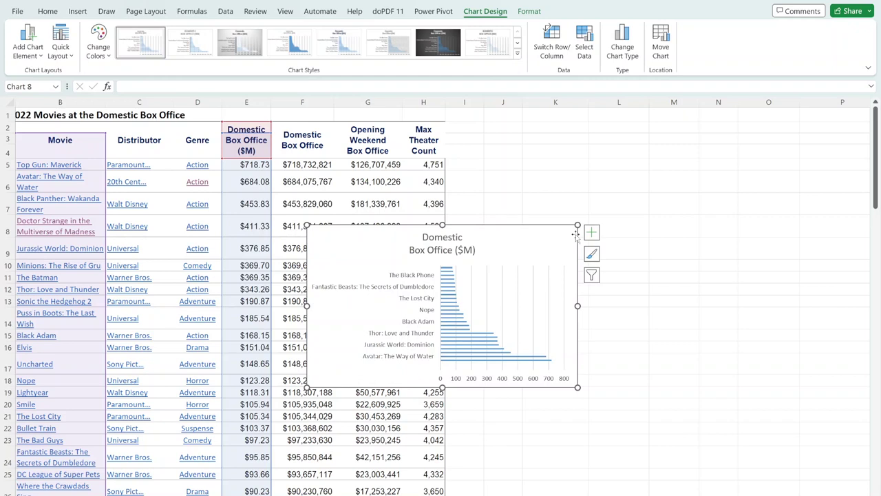
- Enlarge the bar chart so all 25 movies are listed and apply a dark style
left_click_drag(577, 225, 844, 124)
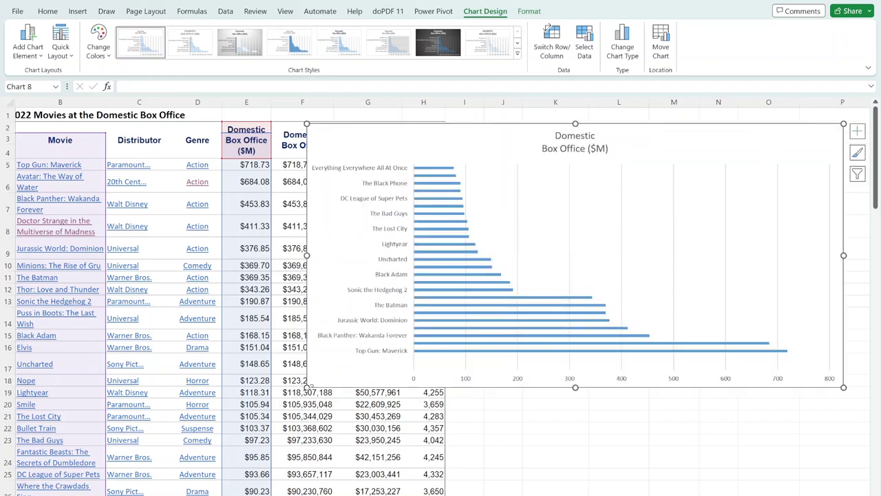
left_click_drag(307, 387, 51, 475)
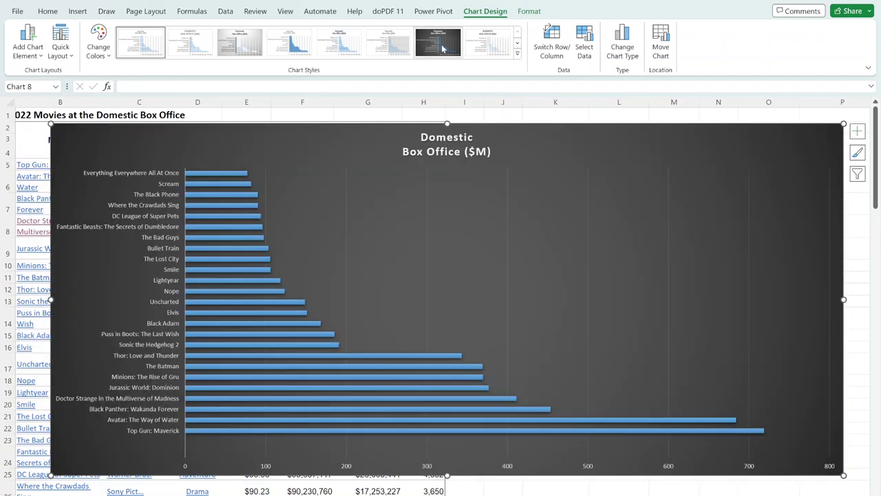
left_click(441, 50)
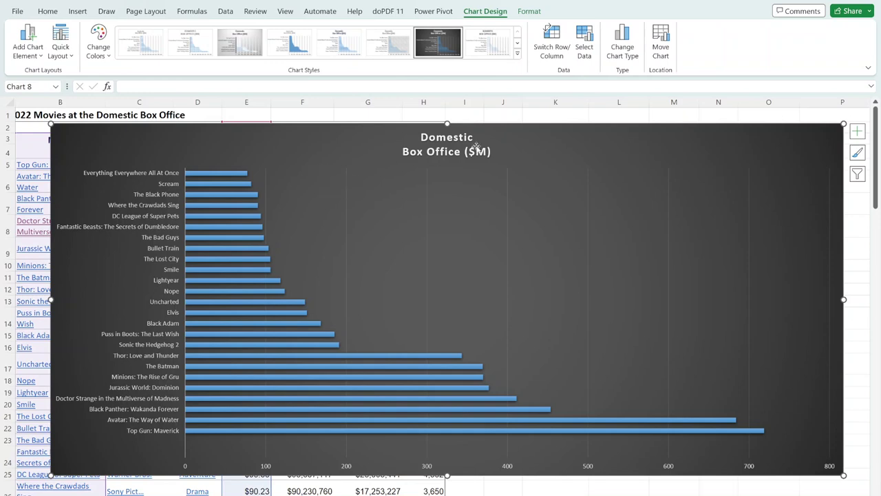
- Join the chart title onto one line and extend the chart toward the top-left
left_click(440, 151)
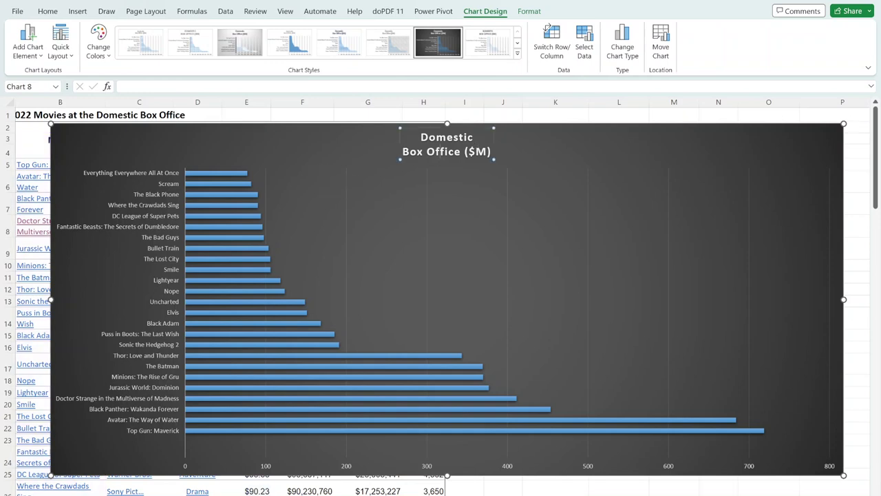
key("BackSpace")
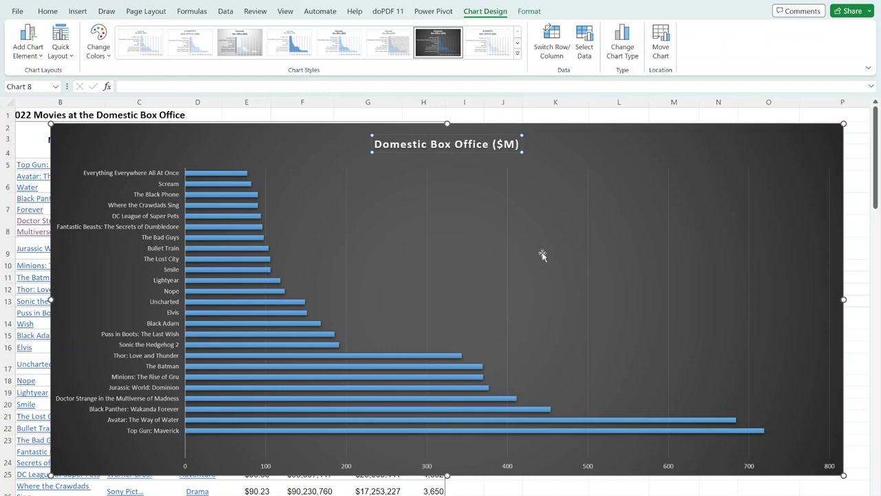
left_click(542, 255)
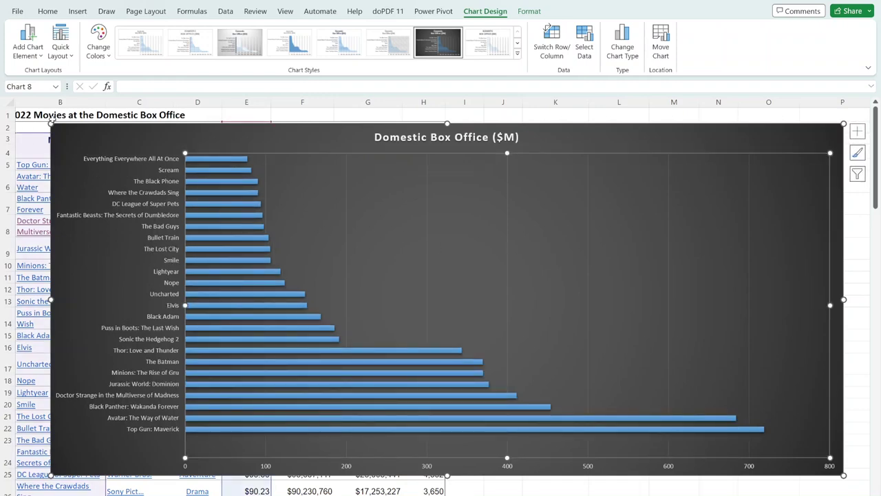
left_click_drag(51, 124, 33, 109)
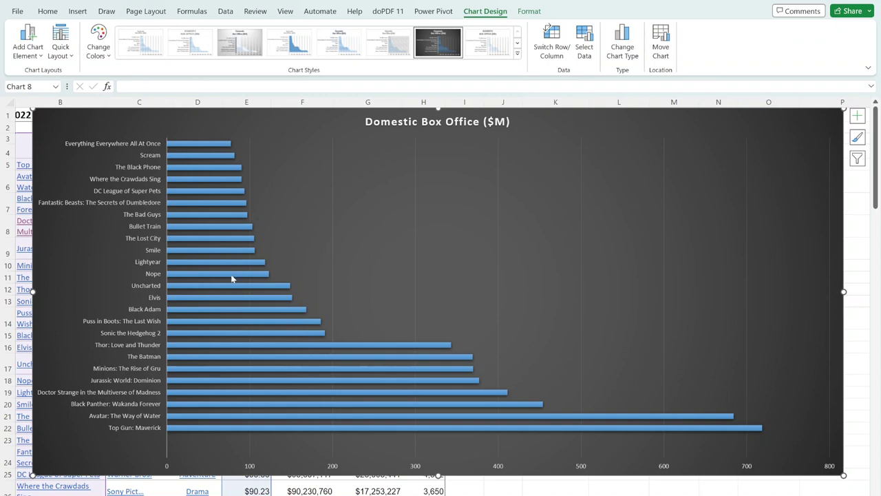
- Apply a quick layout with dollar data labels on each bar and delete the legend
left_click(66, 58)
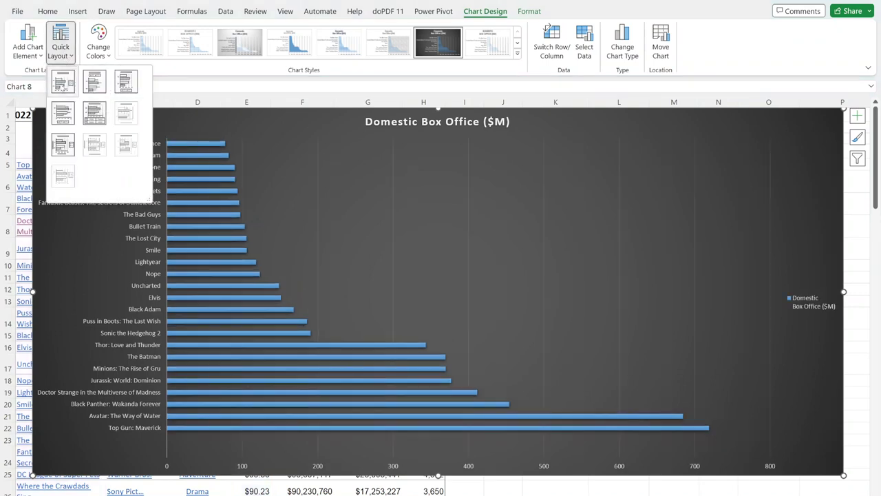
left_click(96, 88)
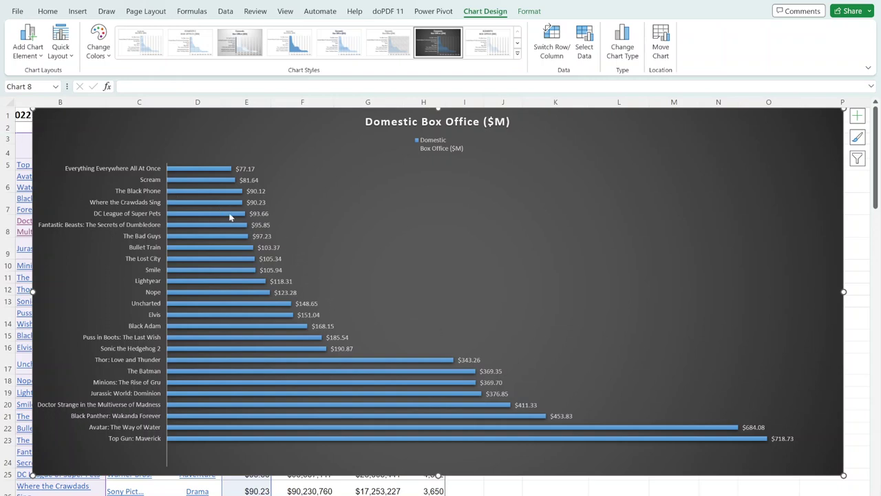
mouse_move(230, 217)
left_click(61, 43)
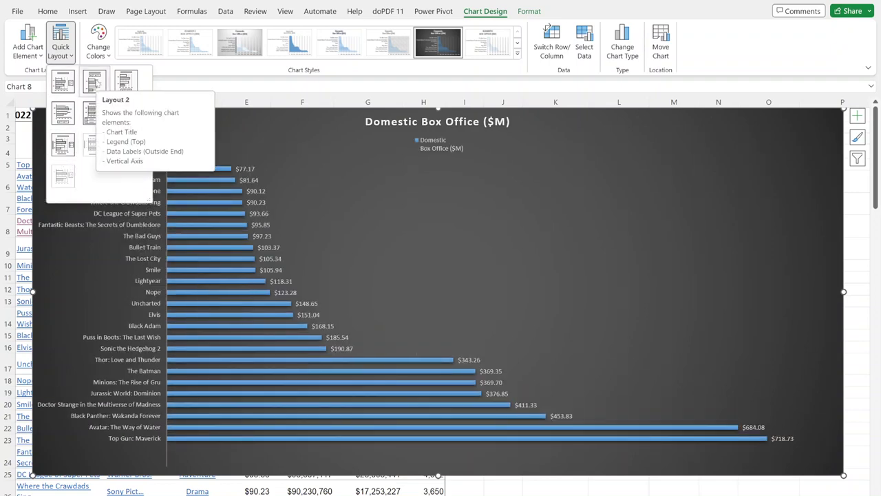
left_click(97, 82)
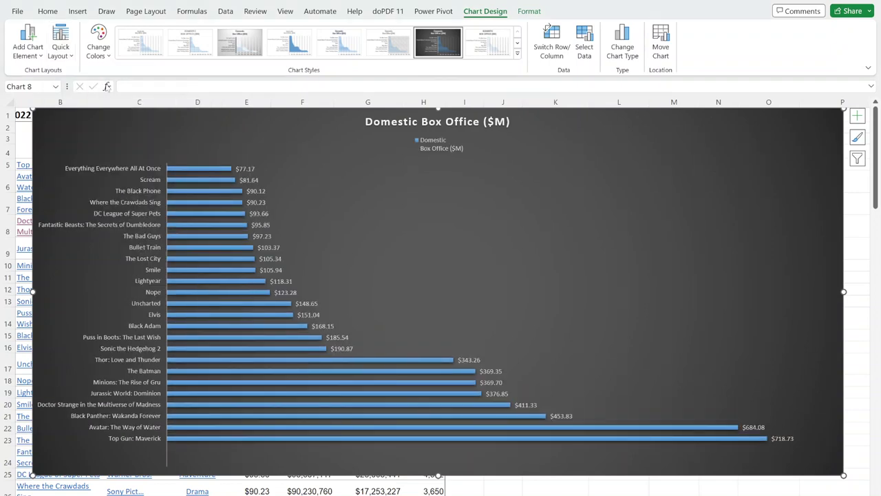
left_click(437, 153)
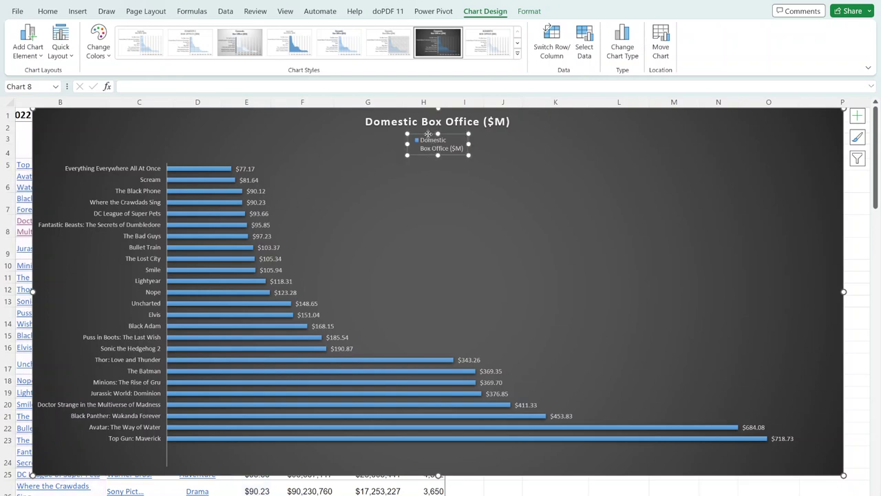
key("Delete")
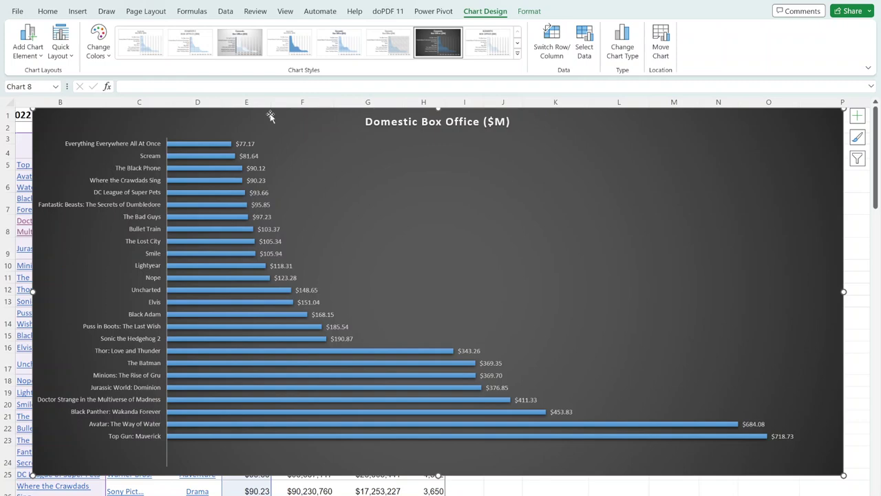
- Delete the bar chart and preview area, pie and 3-D pie charts under All Charts
key("Delete")
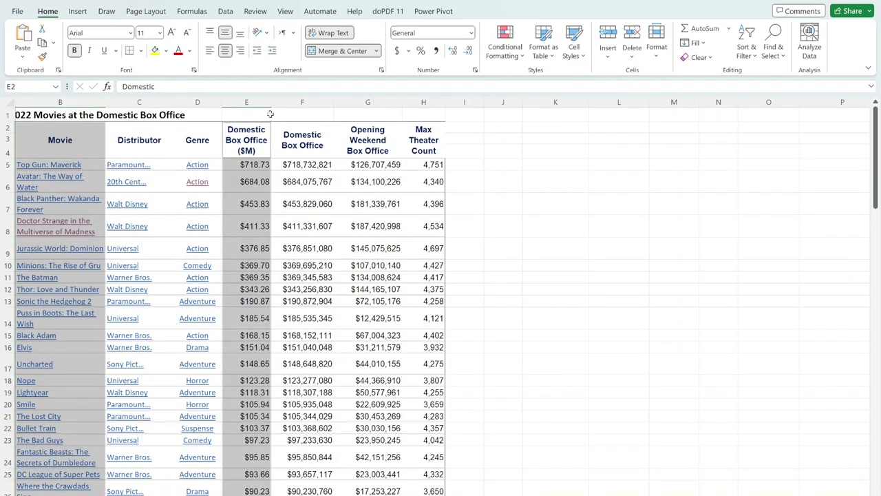
left_click(77, 12)
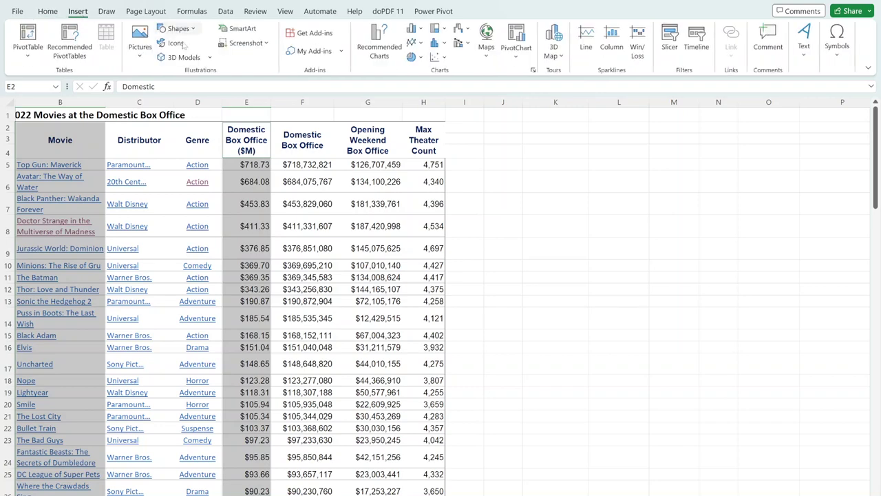
left_click(377, 45)
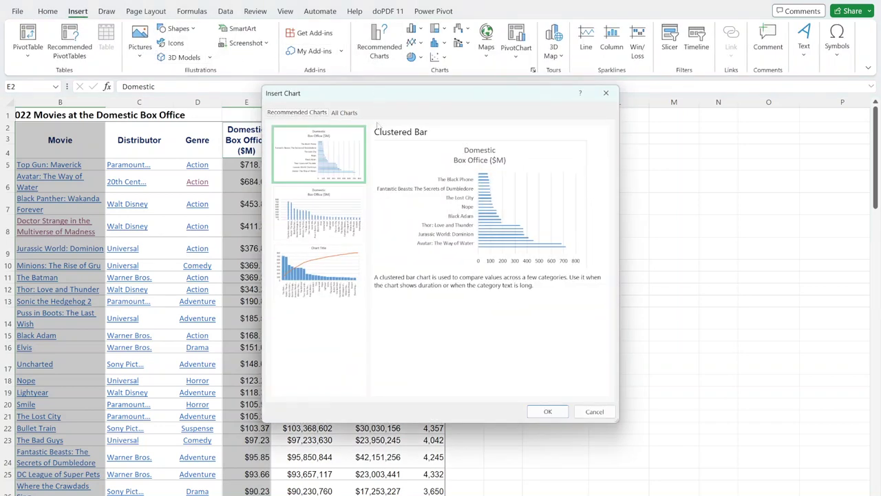
left_click(346, 114)
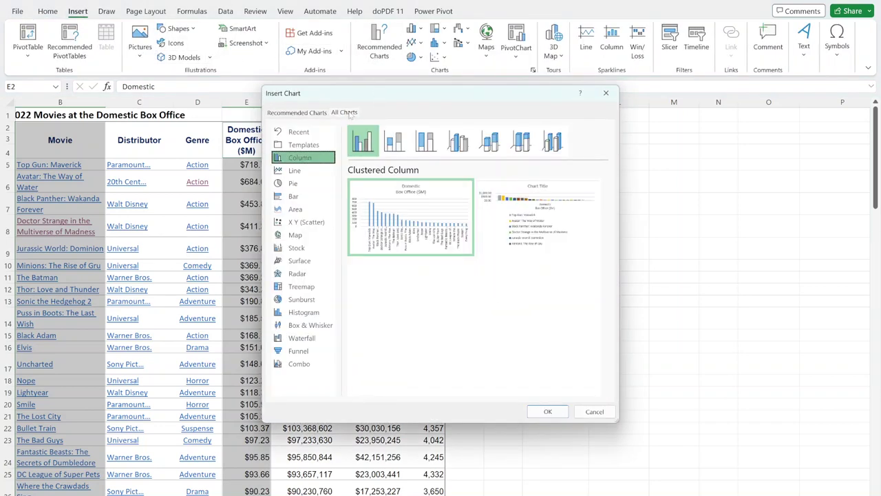
left_click(296, 208)
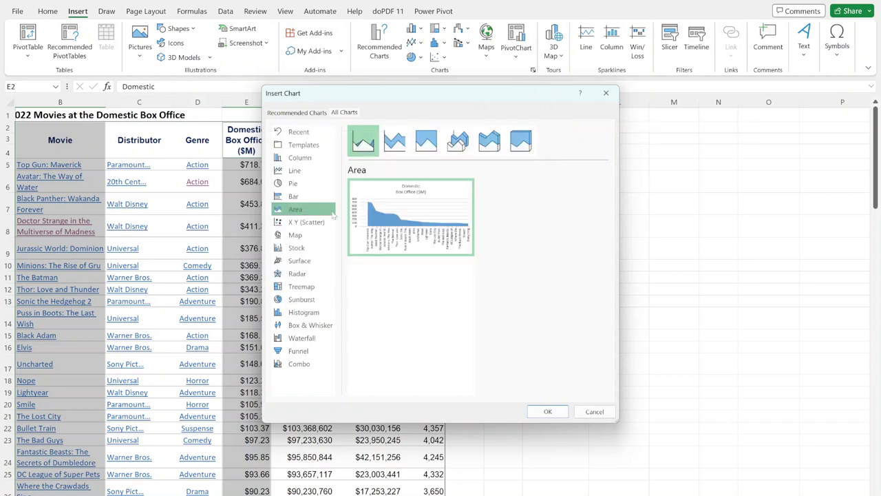
mouse_move(375, 234)
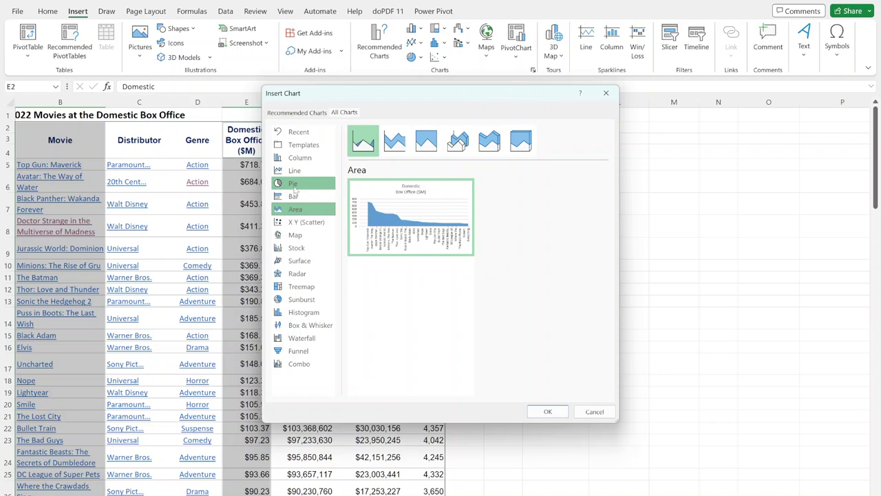
left_click(296, 183)
mouse_move(422, 230)
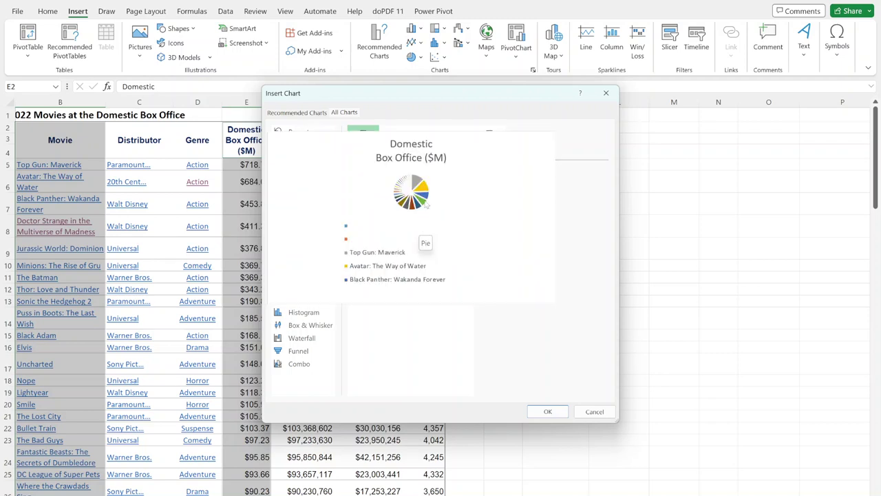
left_click(395, 140)
mouse_move(405, 204)
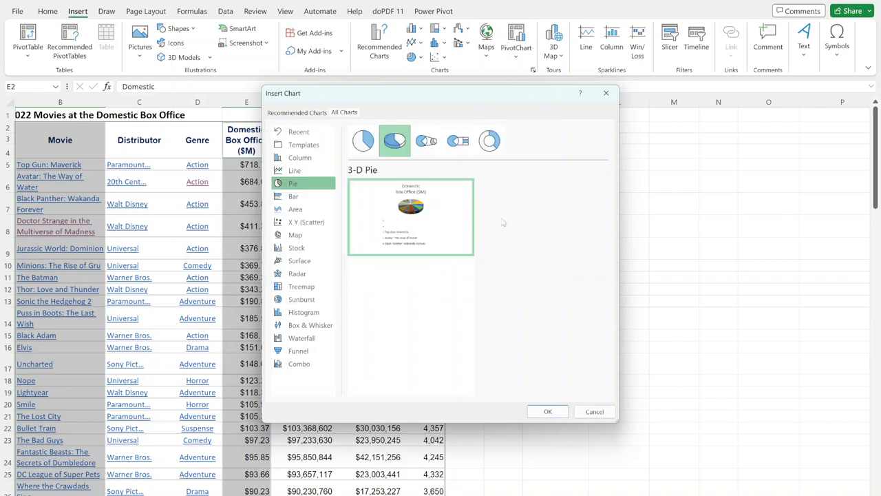
- Compare line, area, map, stock, surface and radar charts, then insert a Treemap
left_click(307, 173)
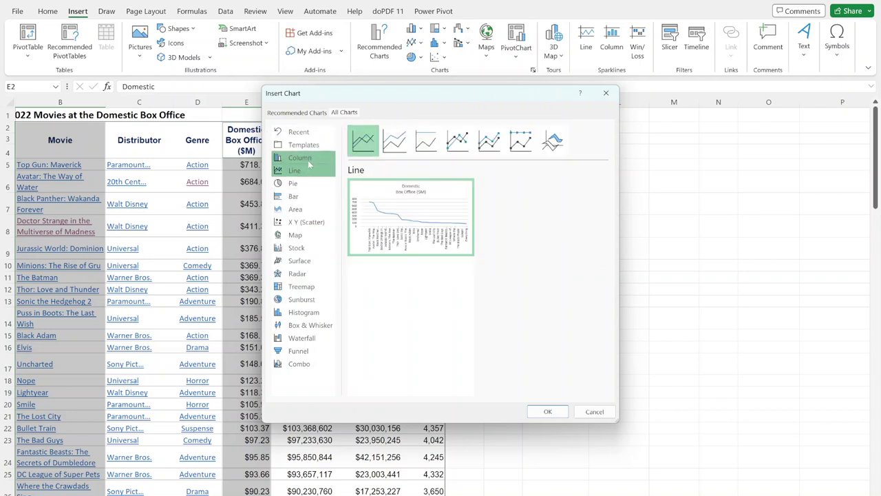
left_click(303, 211)
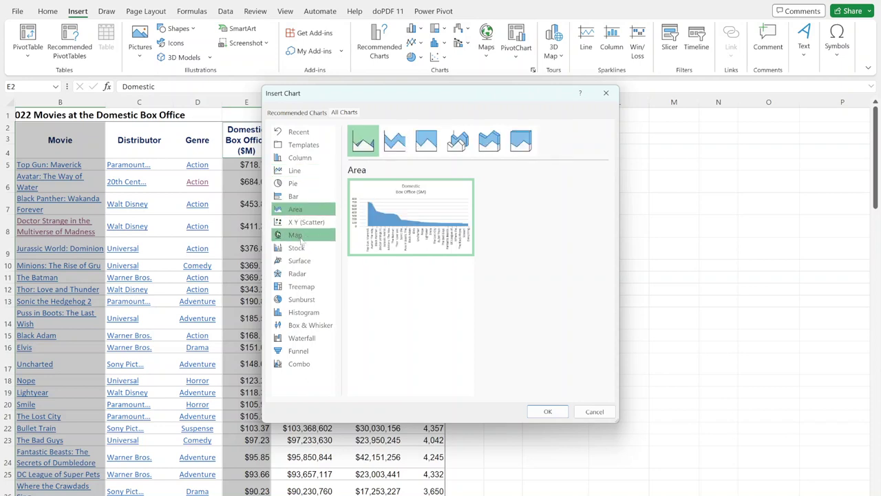
left_click(295, 235)
left_click(298, 249)
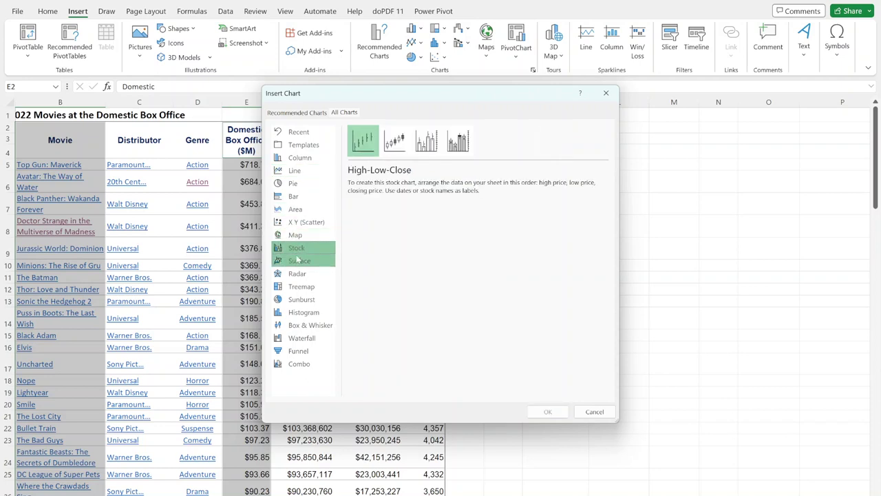
left_click(299, 261)
left_click(298, 274)
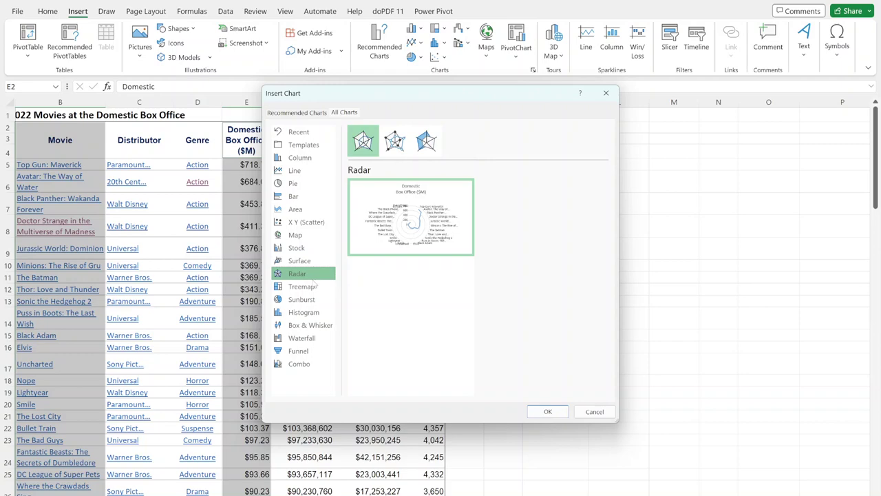
left_click(303, 286)
mouse_move(442, 228)
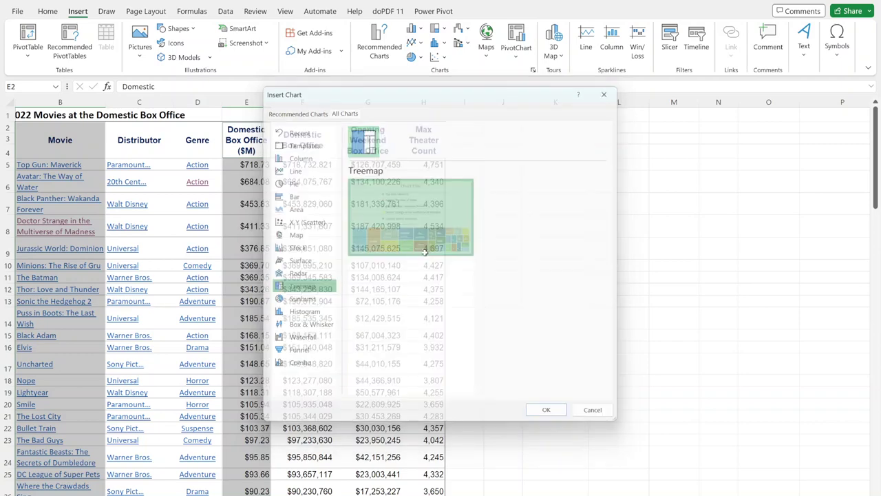
key("Return")
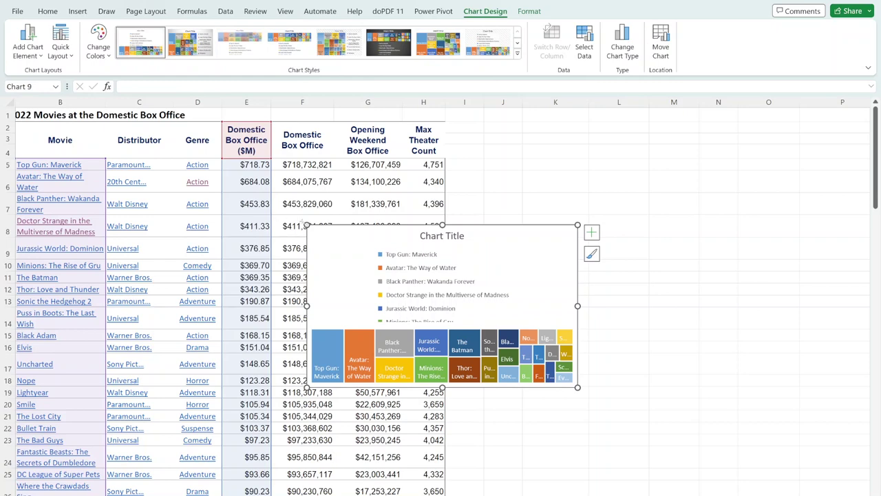
- Stretch the treemap across columns B to O and apply a light gradient style with legend at right
left_click_drag(306, 225, 64, 133)
left_click_drag(580, 388, 783, 487)
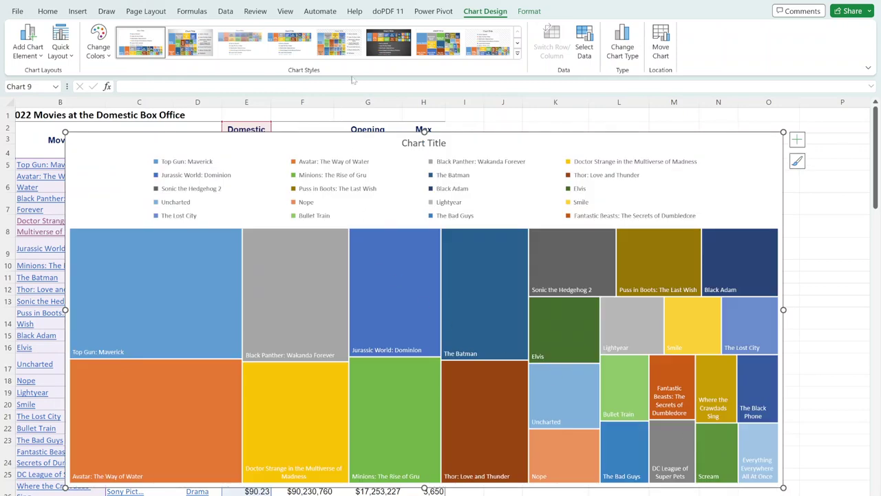
left_click(388, 52)
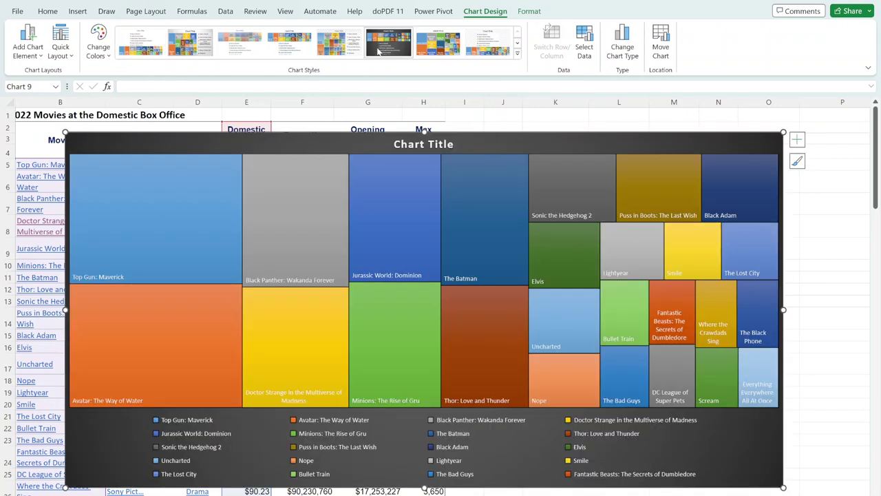
left_click(339, 43)
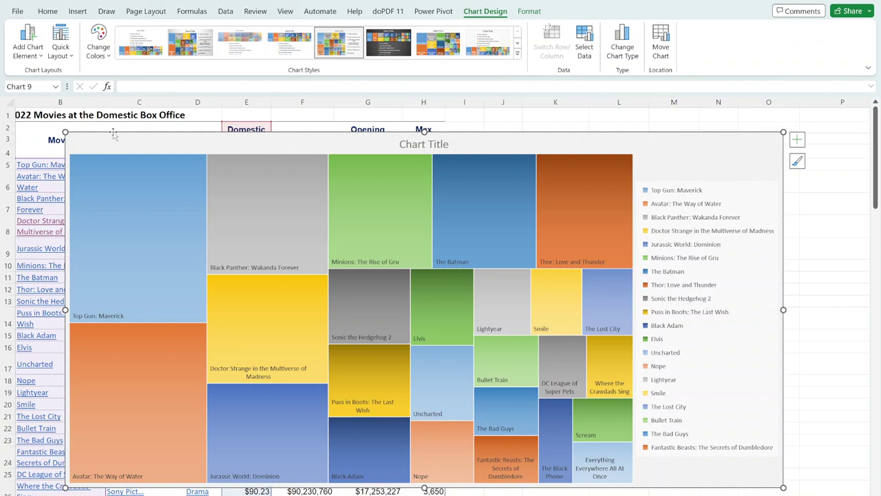
left_click(62, 48)
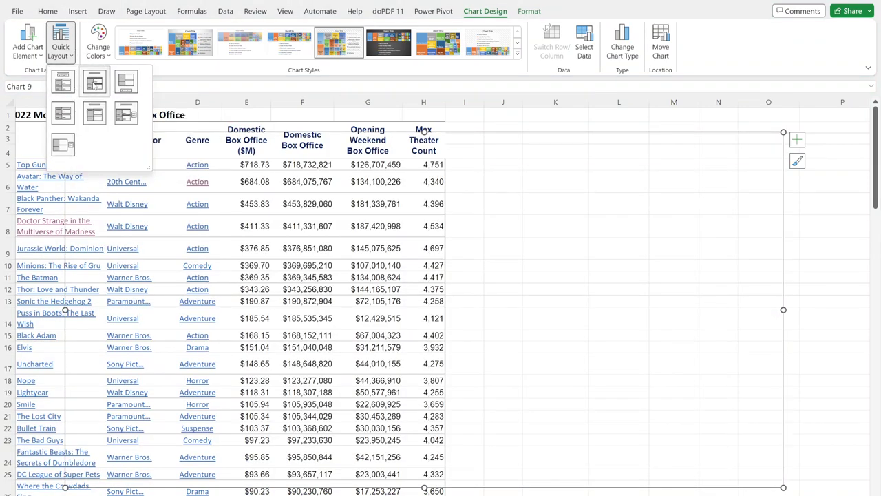
- Try a no-legend layout, blue monochrome colours and several dark and light styles on the treemap
left_click(94, 115)
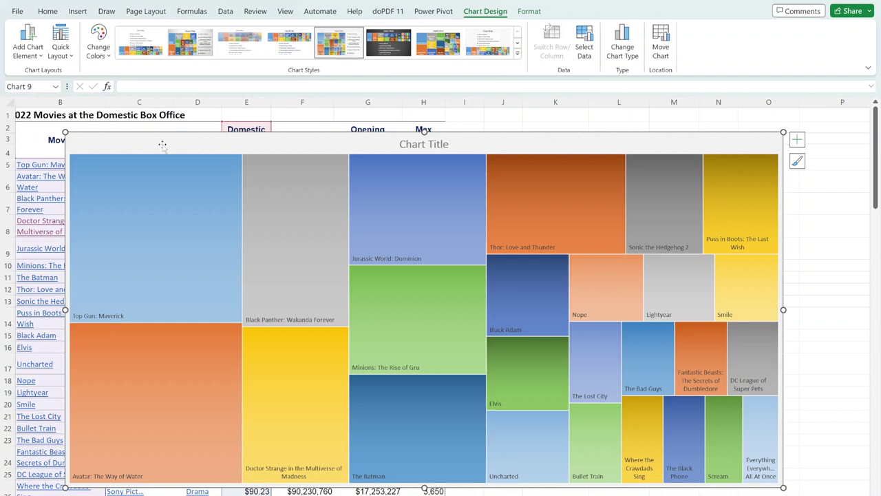
left_click(99, 45)
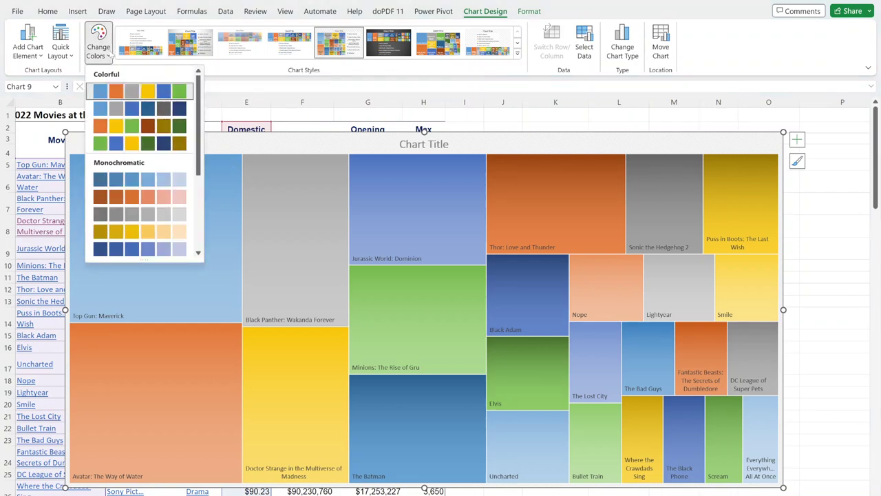
left_click(101, 179)
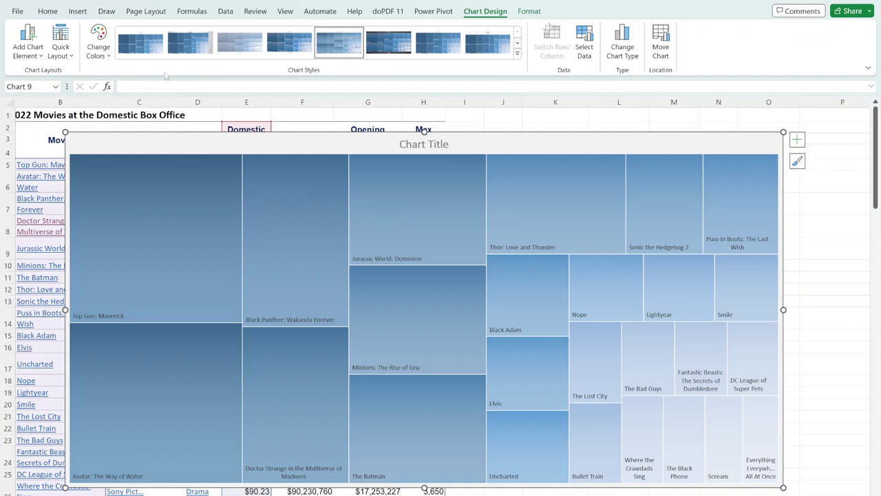
left_click(147, 53)
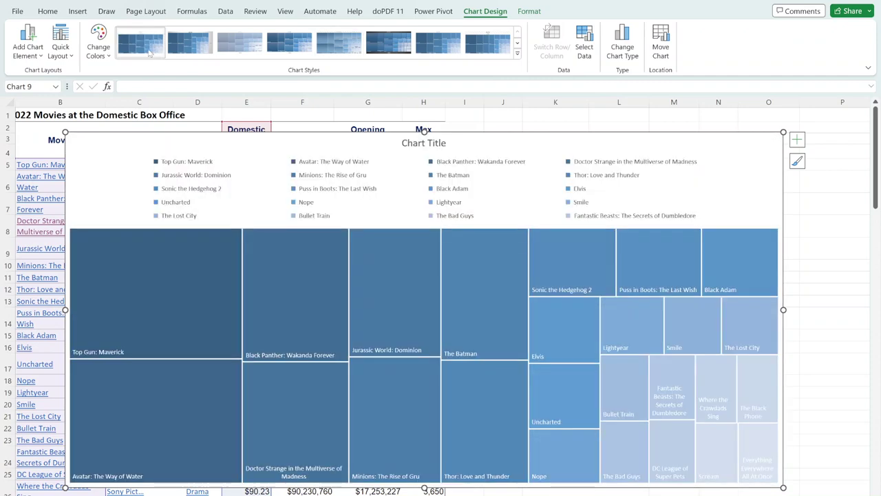
left_click(389, 42)
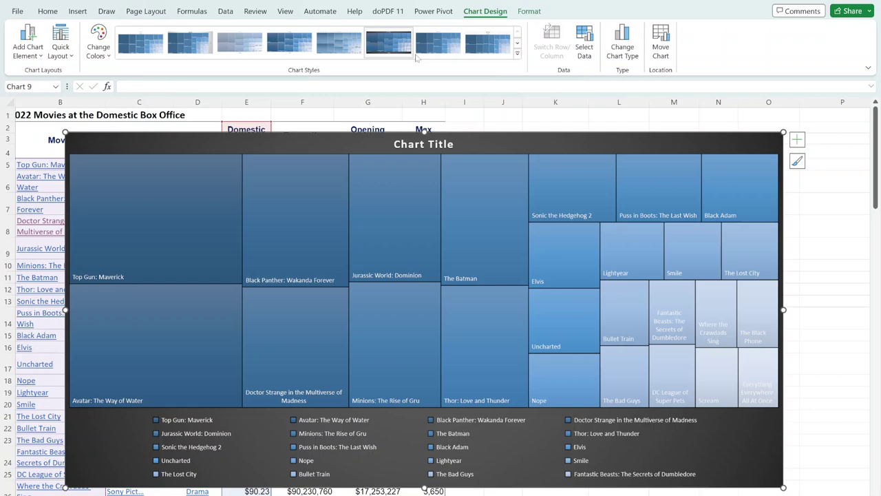
left_click(339, 43)
left_click(429, 52)
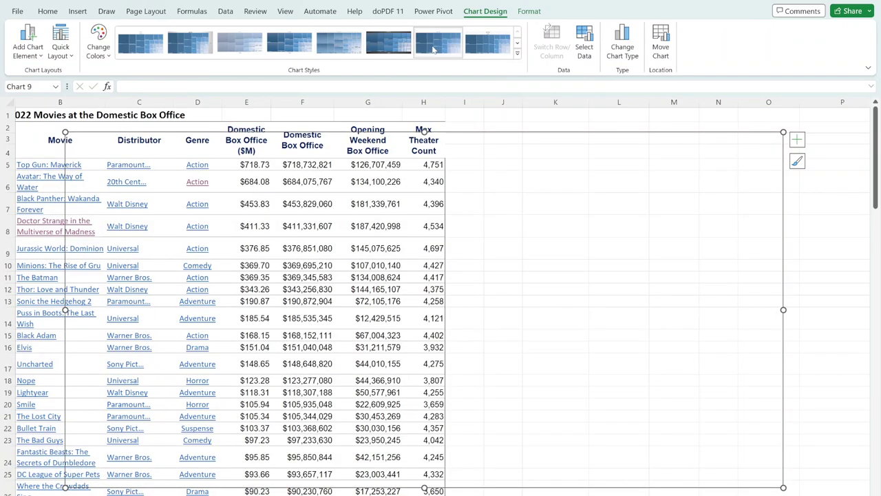
- Recolour the treemap with the first colourful palette and apply a layout with a chart title
left_click(61, 49)
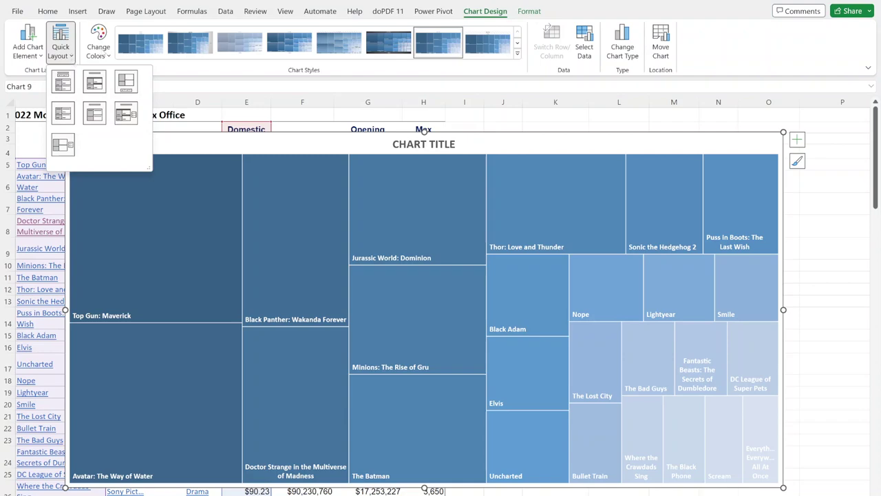
left_click(61, 48)
left_click(98, 48)
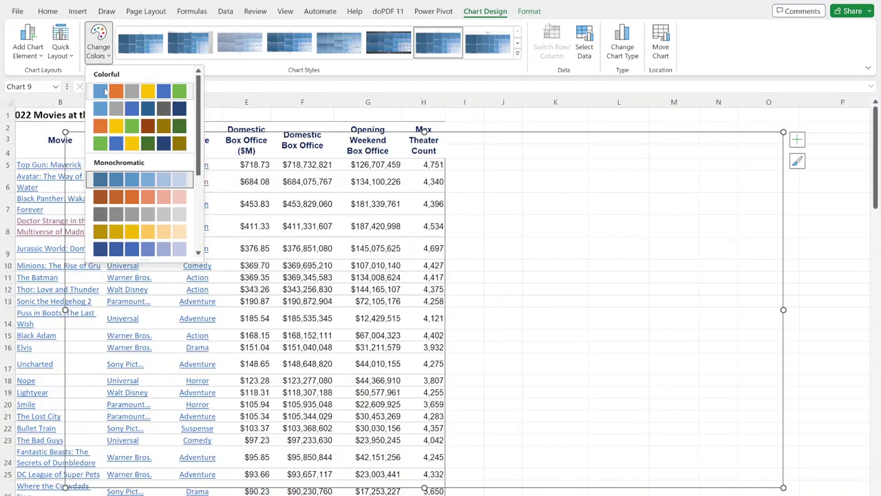
left_click(102, 91)
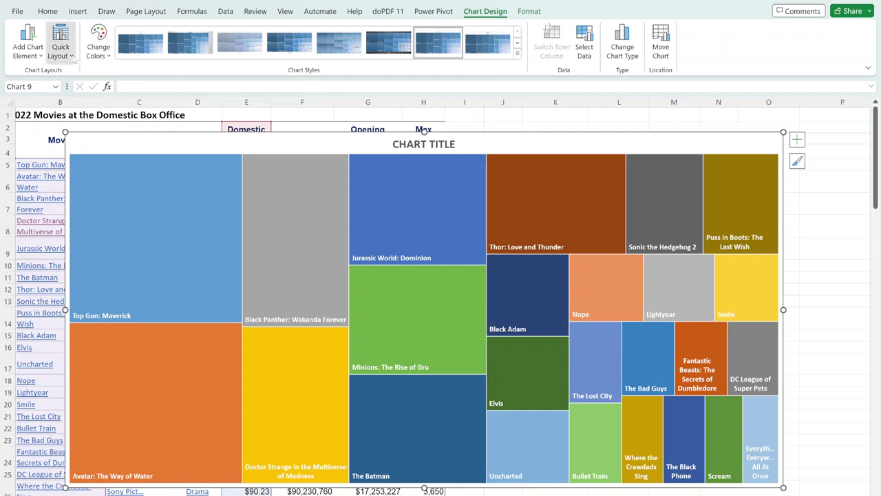
left_click(72, 59)
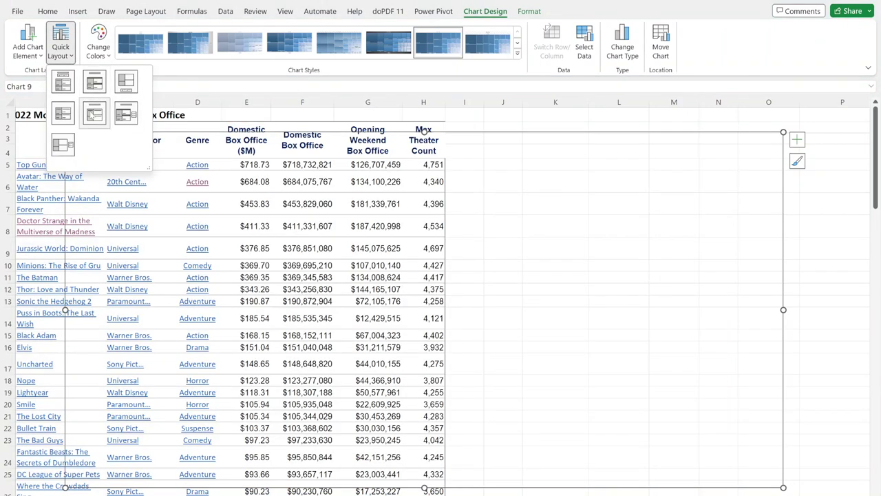
left_click(94, 113)
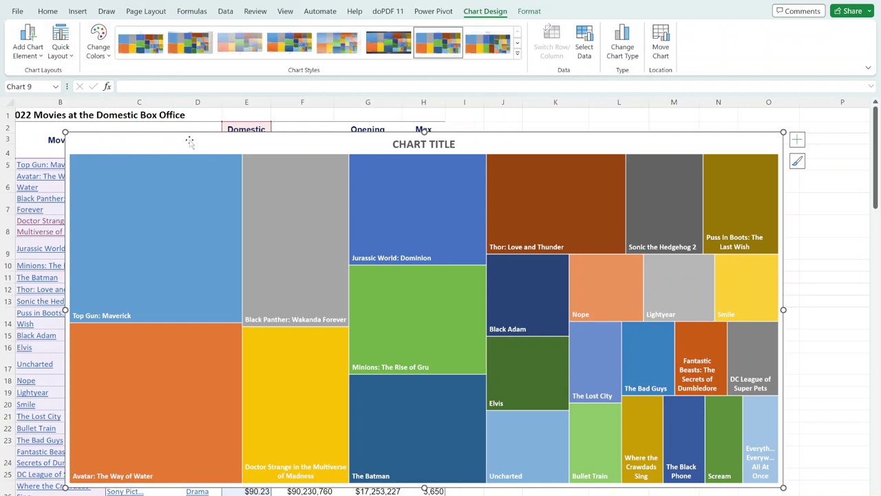
- Add and then remove the treemap's legend from the Chart Elements list
left_click(796, 139)
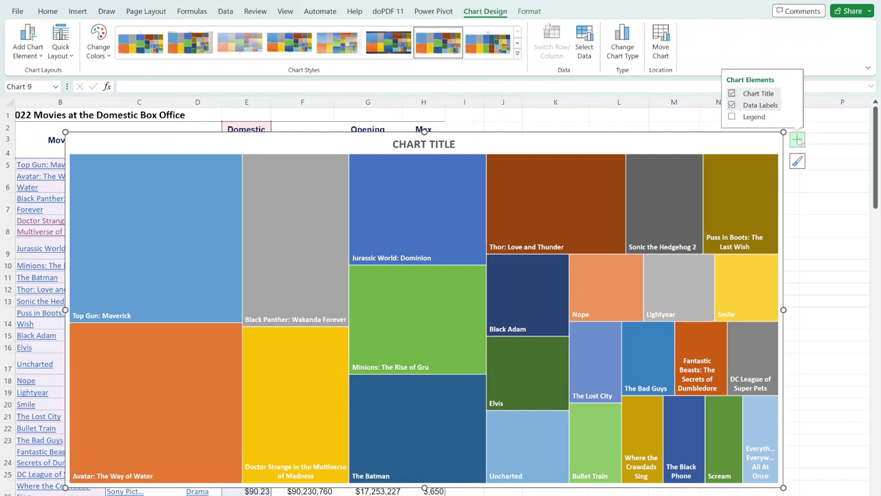
left_click(733, 117)
left_click(732, 117)
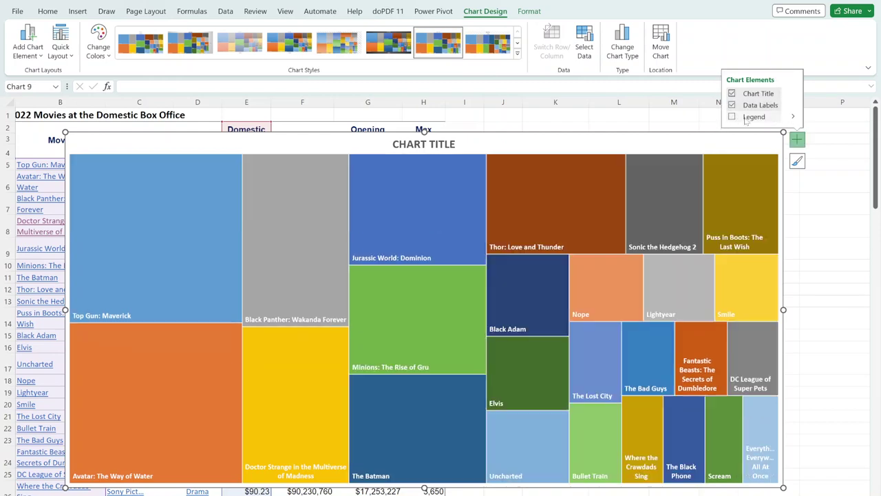
- Try dark and light styles from the Chart Styles flyout, then delete the treemap
left_click(797, 161)
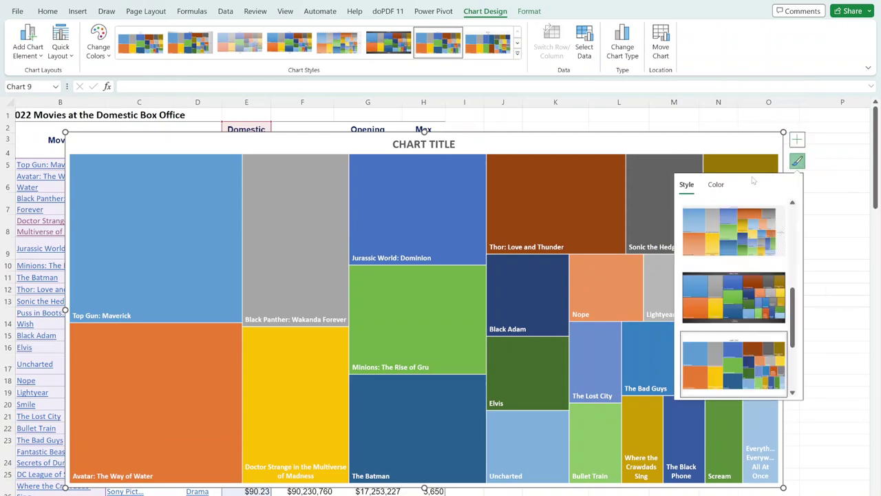
left_click(716, 185)
left_click(689, 184)
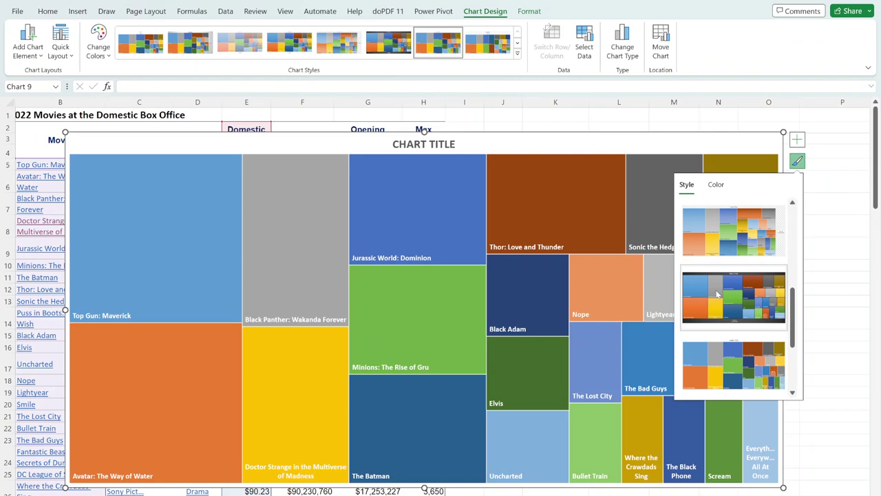
left_click(712, 292)
left_click(732, 358)
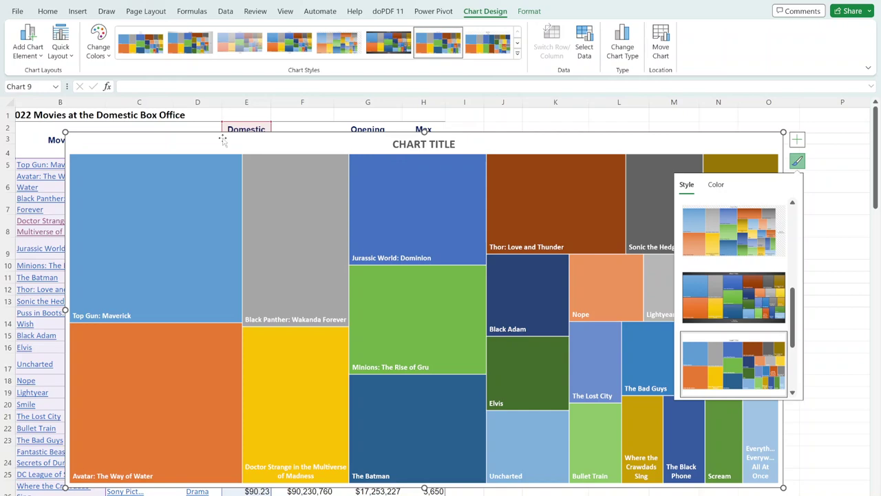
key("Delete")
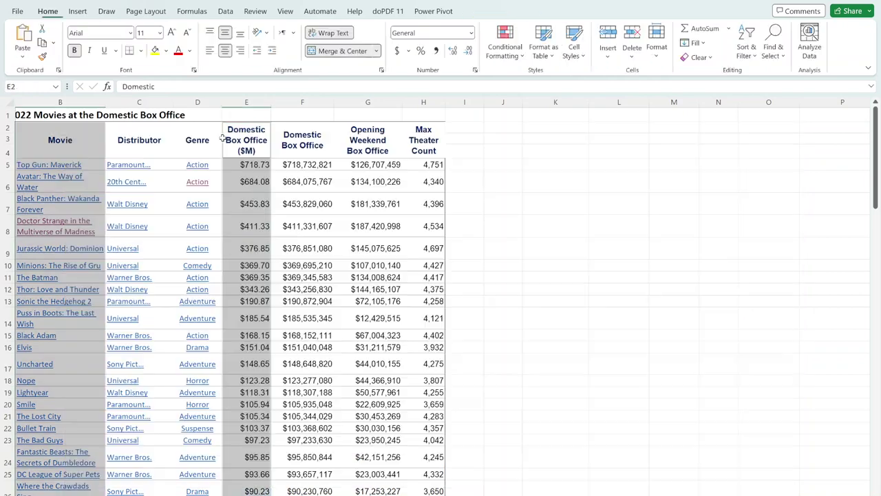
- Insert a Sunburst chart of the domestic box office from All Charts in Recommended Charts
left_click(77, 12)
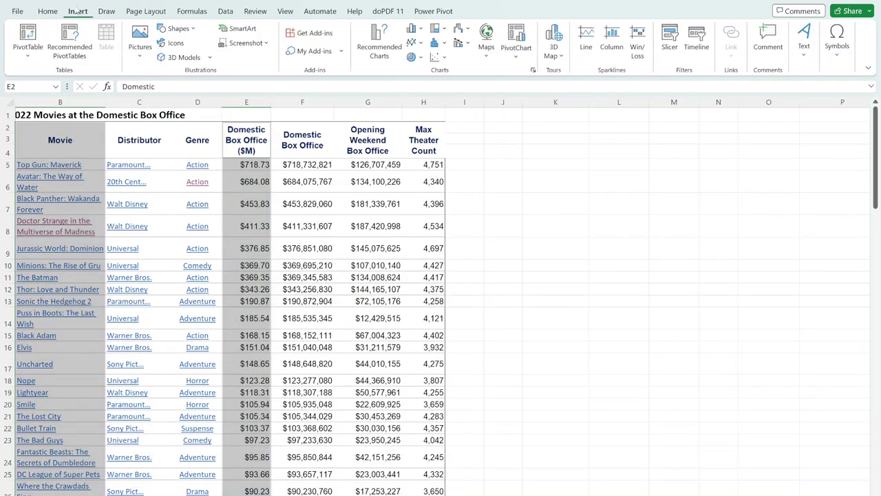
left_click(379, 43)
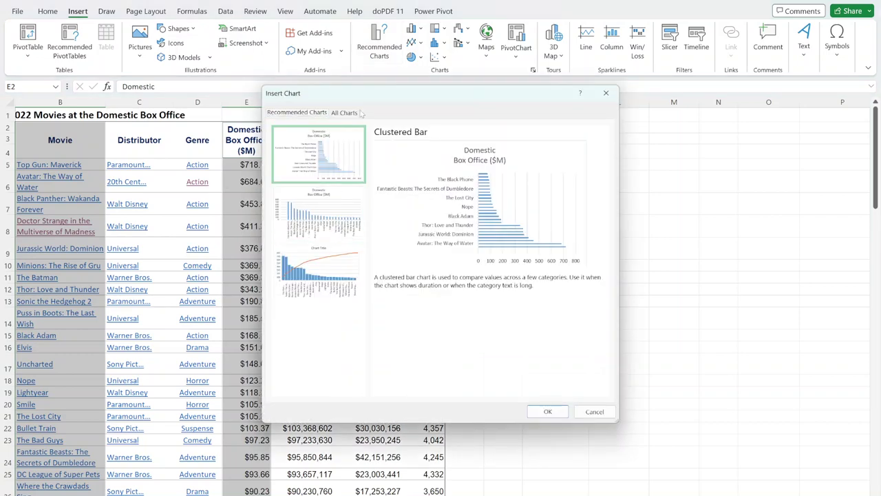
left_click(344, 112)
left_click(303, 300)
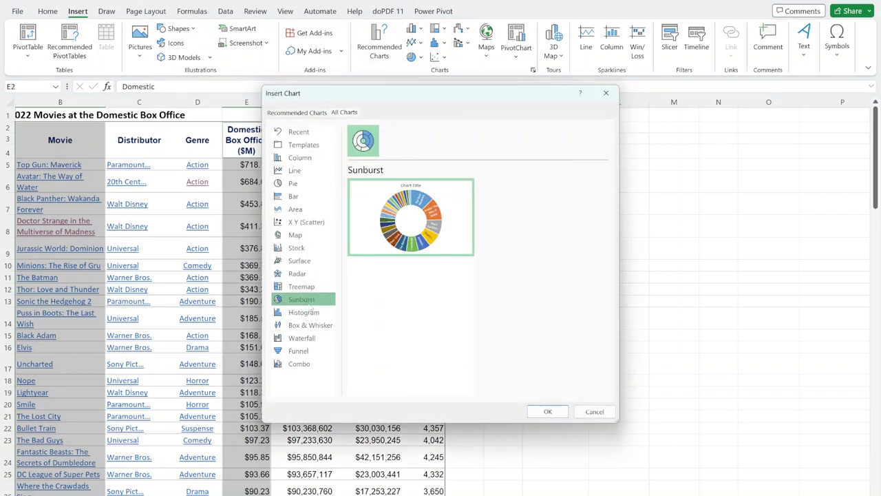
mouse_move(406, 235)
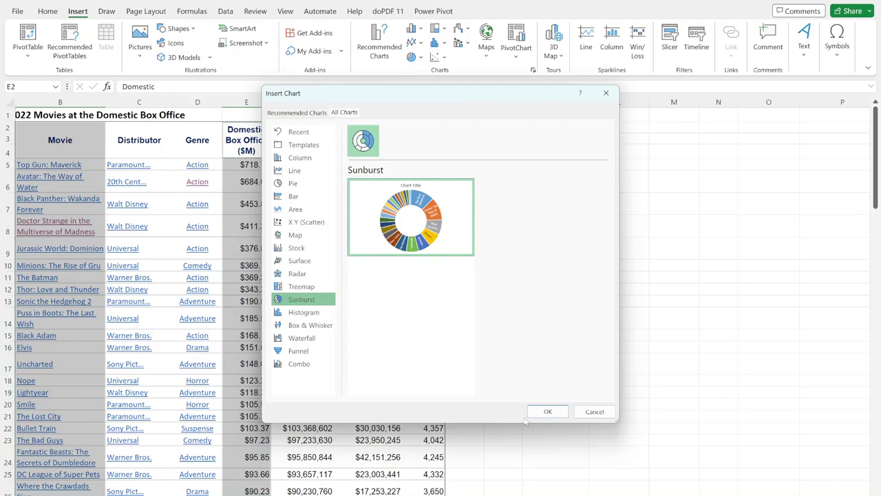
left_click(545, 412)
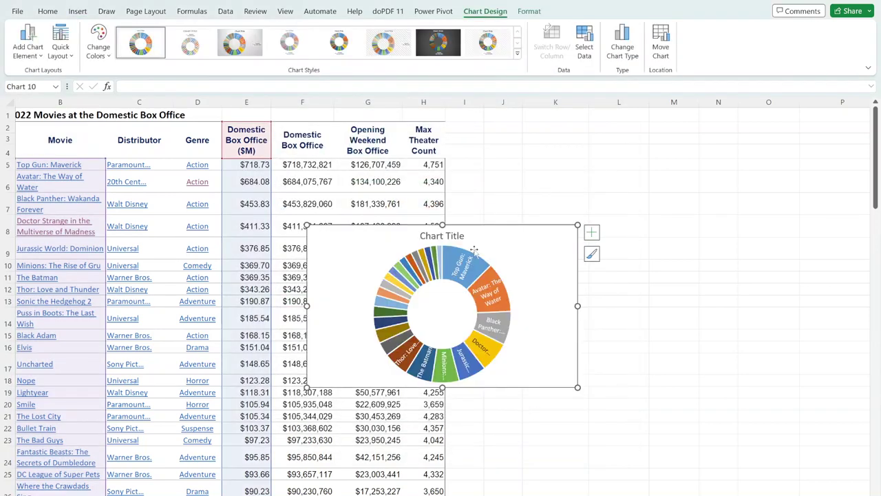
- Move the sunburst up-left and apply Style 6 with monochromatic blue colours
left_click_drag(572, 389, 731, 495)
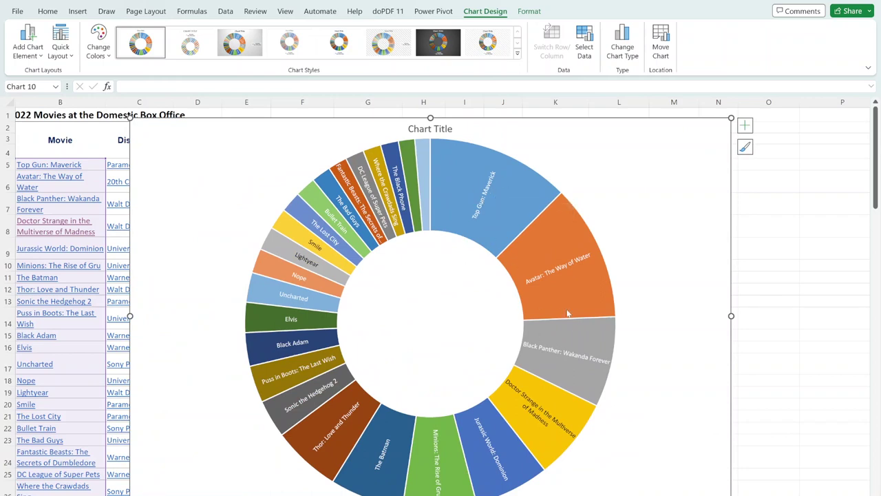
mouse_move(505, 239)
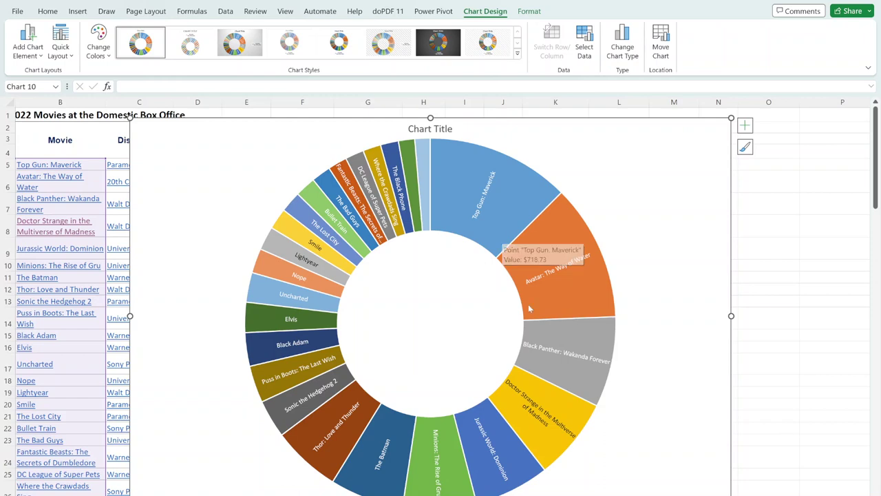
mouse_move(549, 292)
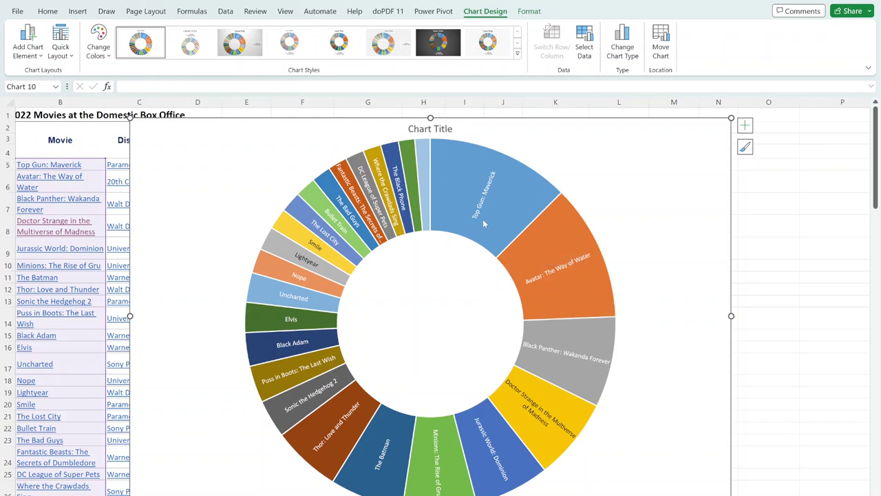
left_click(439, 175)
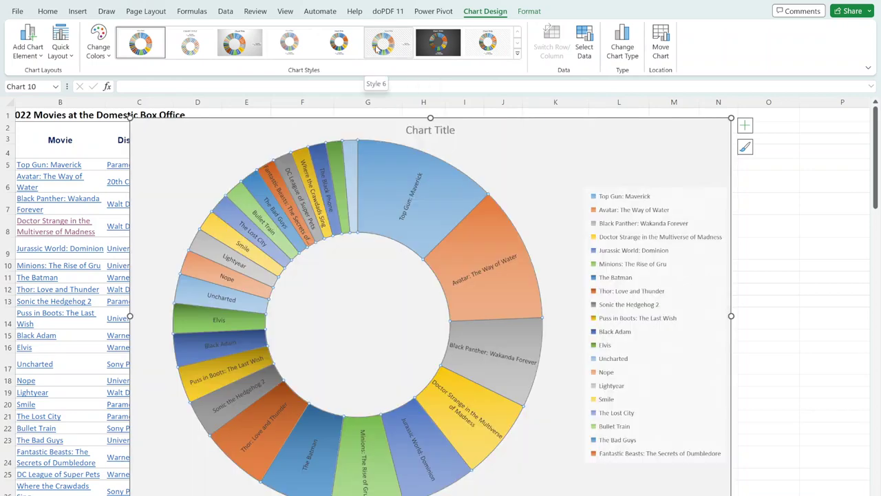
left_click(386, 43)
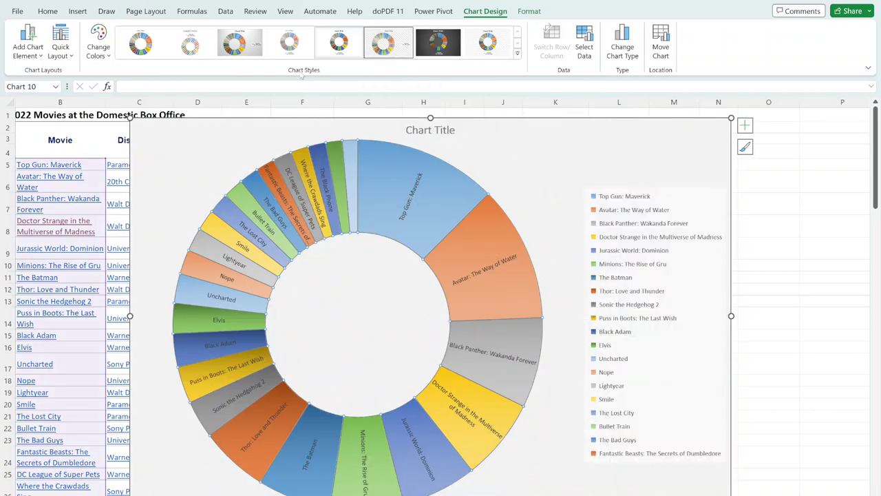
left_click(107, 55)
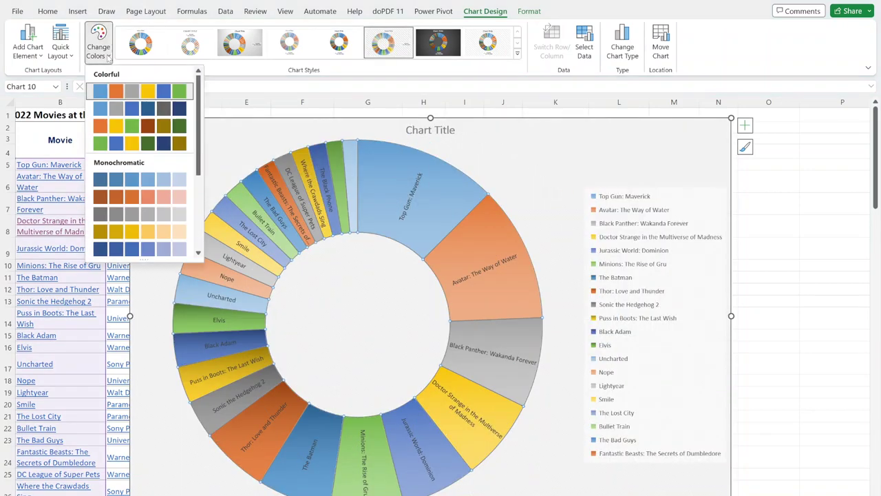
left_click(103, 181)
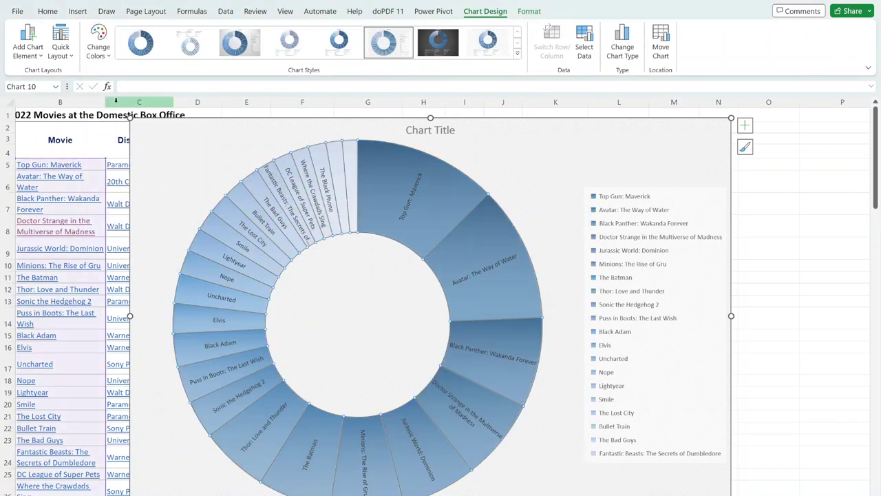
- Make the sunburst's data labels bold at 10.5 pt
left_click(410, 199)
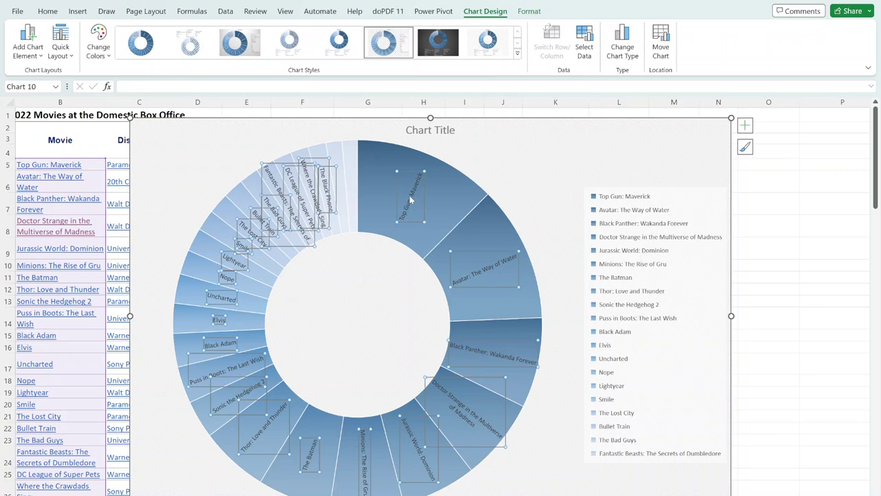
right_click(410, 199)
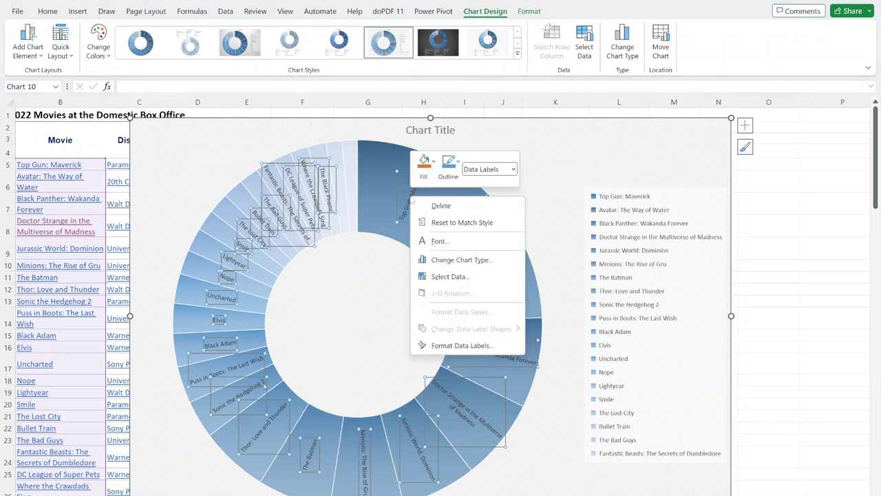
left_click(58, 12)
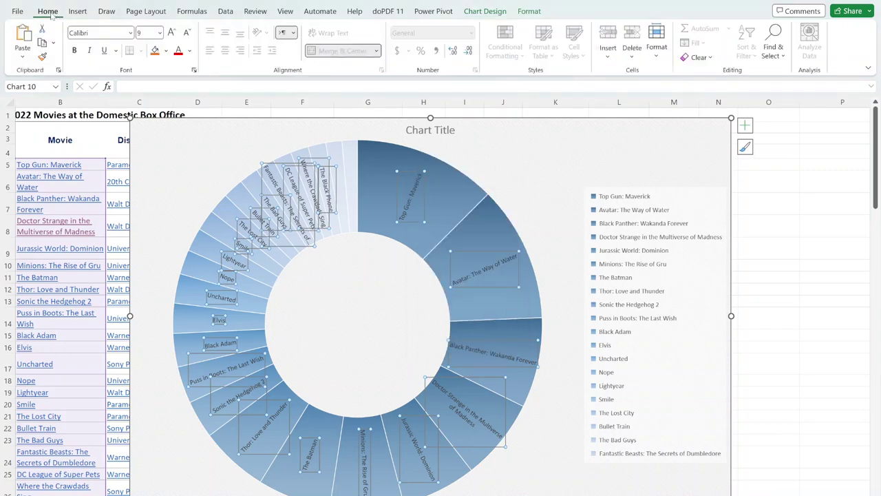
left_click(172, 33)
left_click(172, 33)
left_click(172, 33)
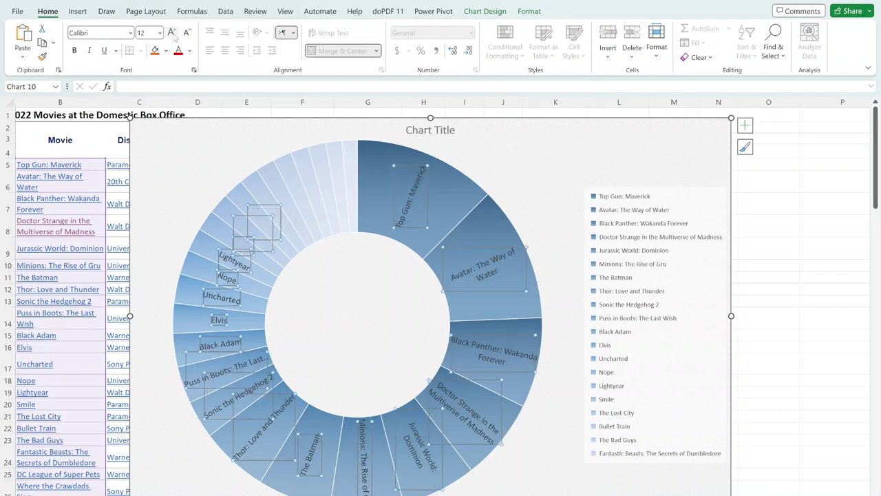
left_click(186, 33)
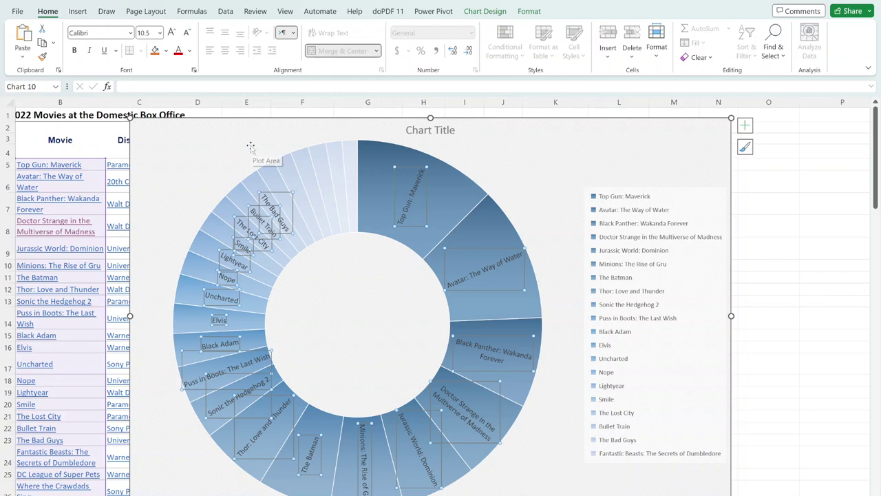
left_click(76, 52)
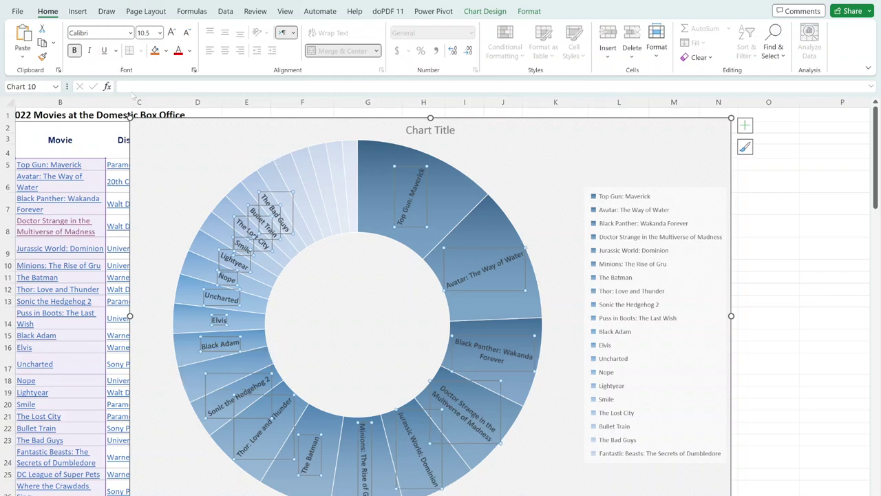
left_click(157, 154)
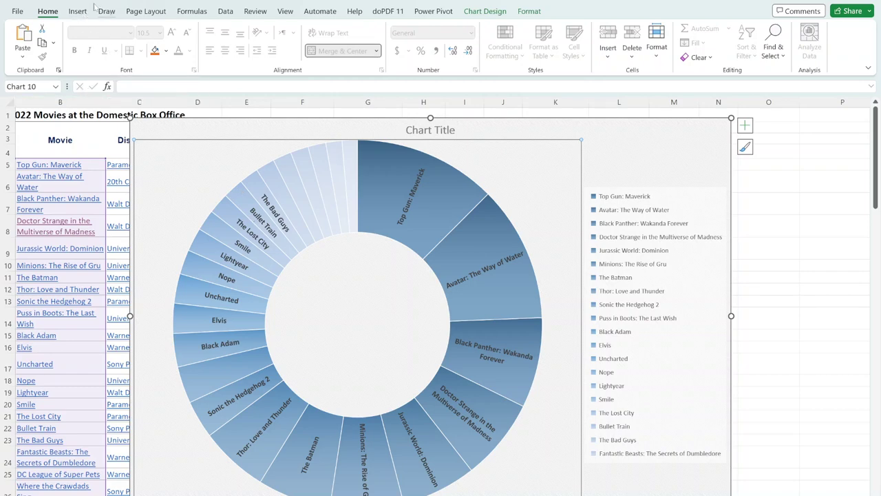
- Browse the sunburst's Chart Elements options and Chart Styles gallery for a light style
left_click(88, 14)
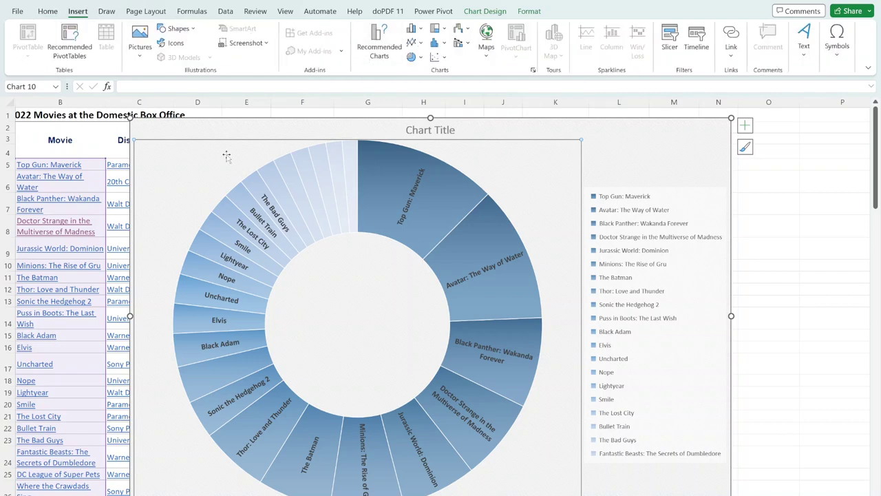
left_click(745, 126)
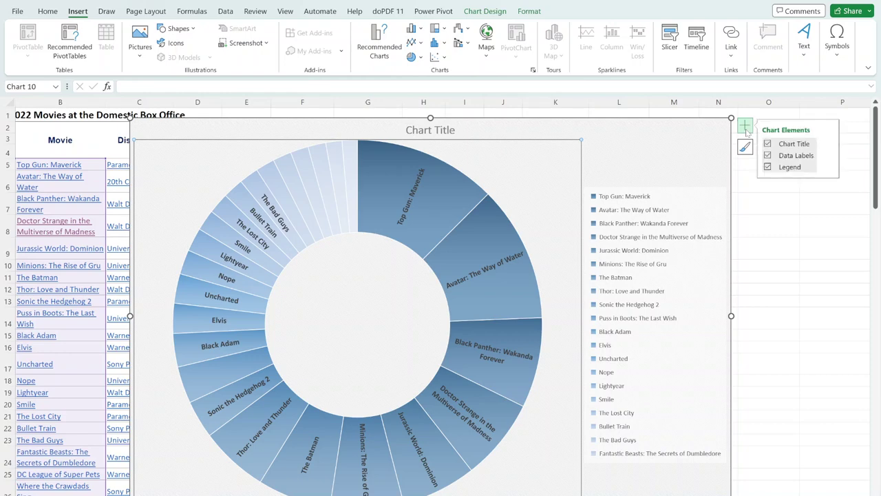
left_click(745, 147)
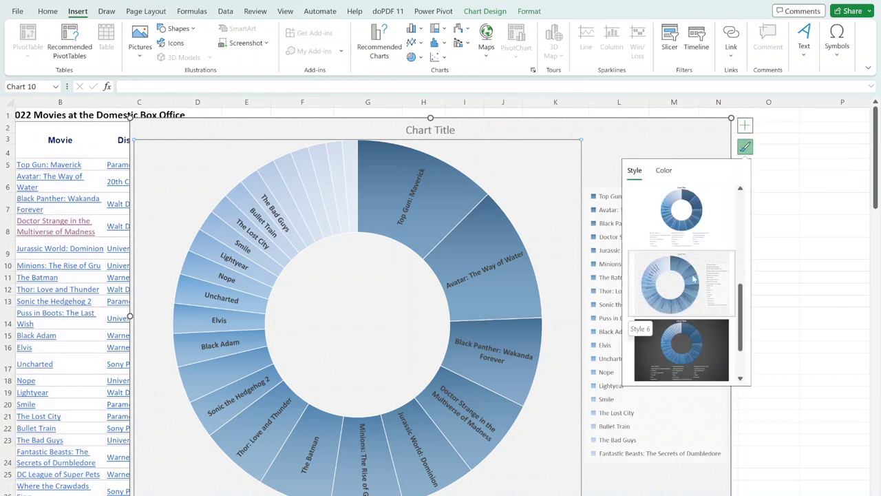
scroll(694, 344, "down", 1)
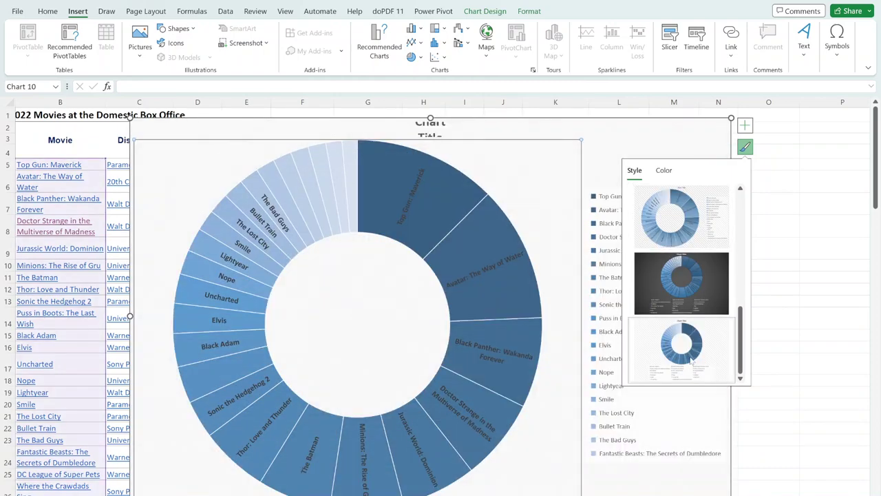
scroll(687, 367, "up", 3)
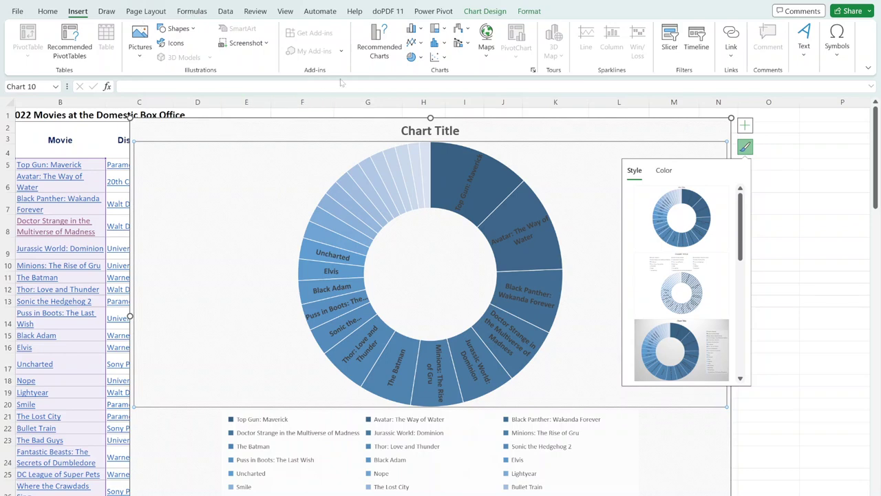
- Delete the sunburst chart from the sheet
left_click(835, 182)
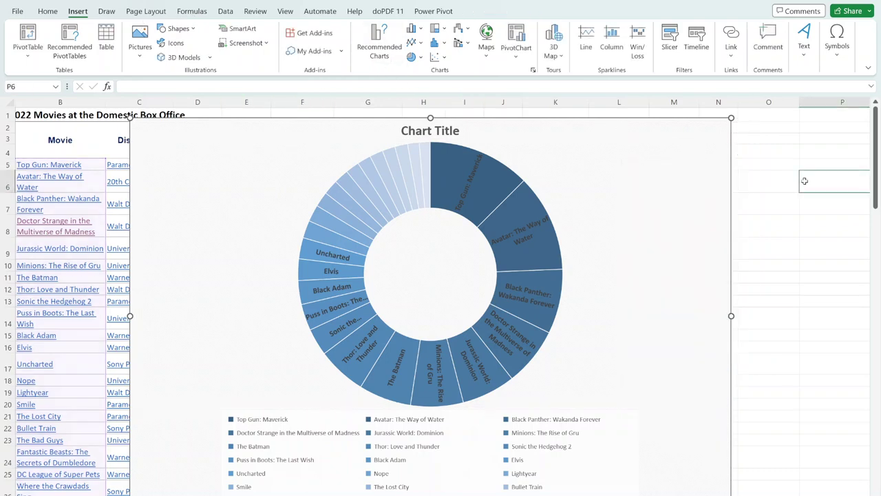
left_click(695, 138)
key("Delete")
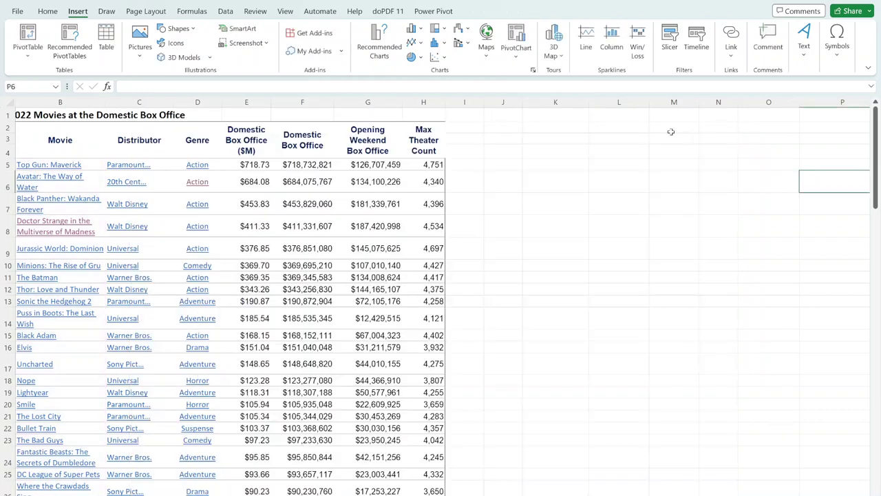
left_click(360, 44)
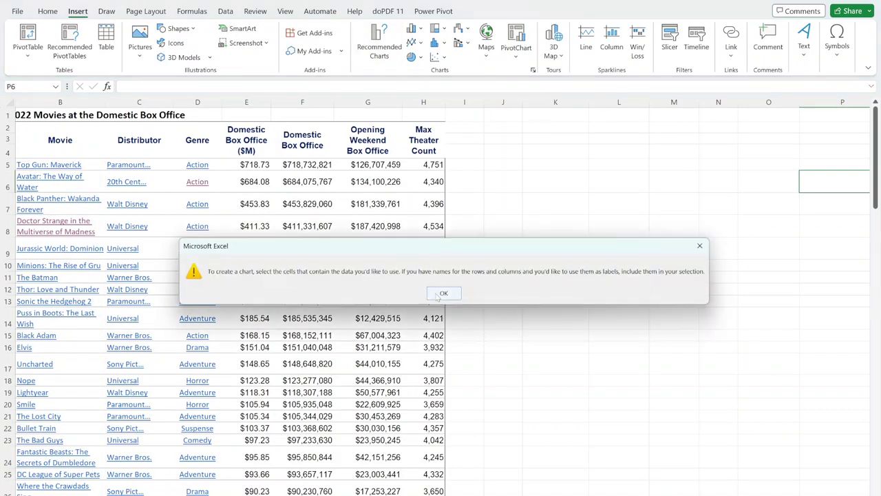
left_click(691, 246)
left_click(618, 203)
- Select the Movie column and the Domestic Box Office ($M) column, headers included
left_click(41, 134)
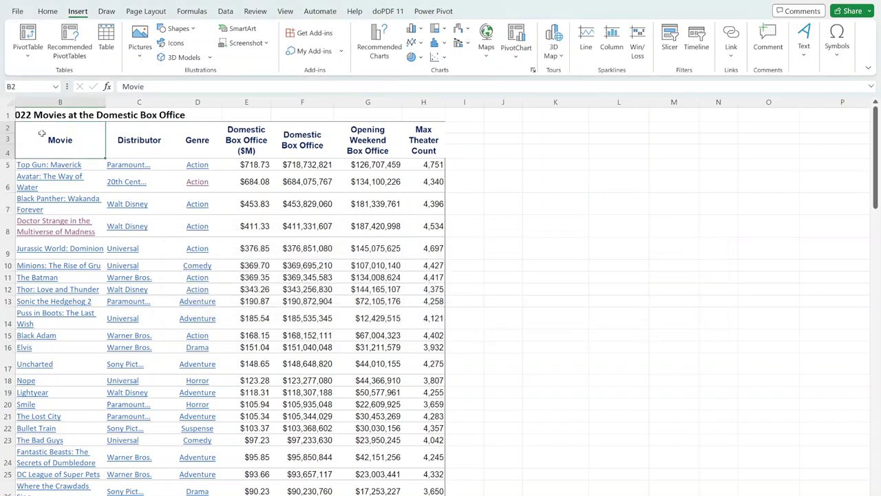
key("shift+Down")
key("shift+Down")
key("shift+Down")
key("shift+Down")
key("shift+Down")
key("shift+Down")
key("shift+Down")
key("shift+Down")
key("shift+Down")
key("shift+Down")
key("shift+Down")
key("shift+Down")
key("shift+Down")
key("shift+Down")
key("shift+Down")
key("shift+Down")
key("shift+Down")
key("shift+Down")
key("shift+Down")
key("shift+Down")
key("shift+Down")
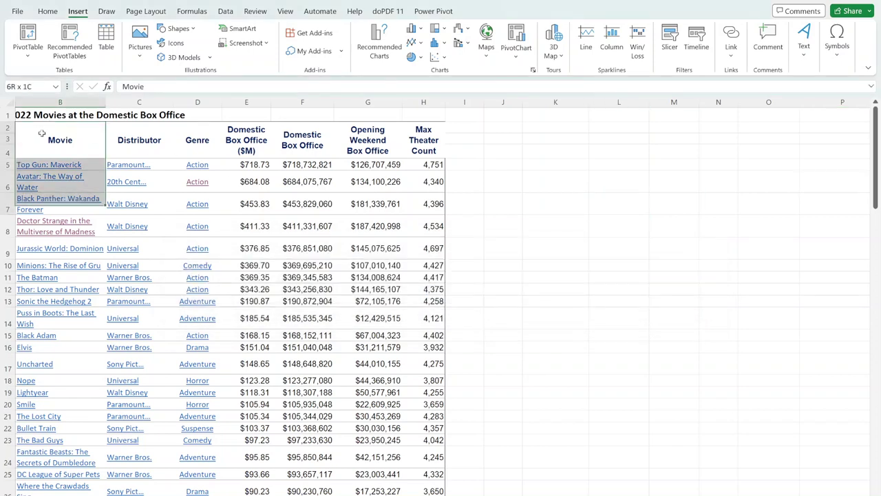
key("shift+Down")
key("shift+Down")
key("shift+Down")
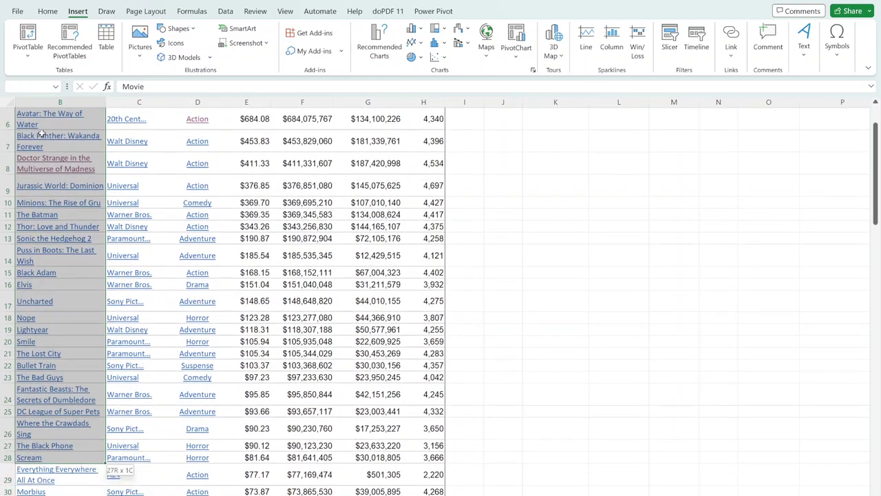
key("shift+Down")
scroll(397, 177, "up", 2)
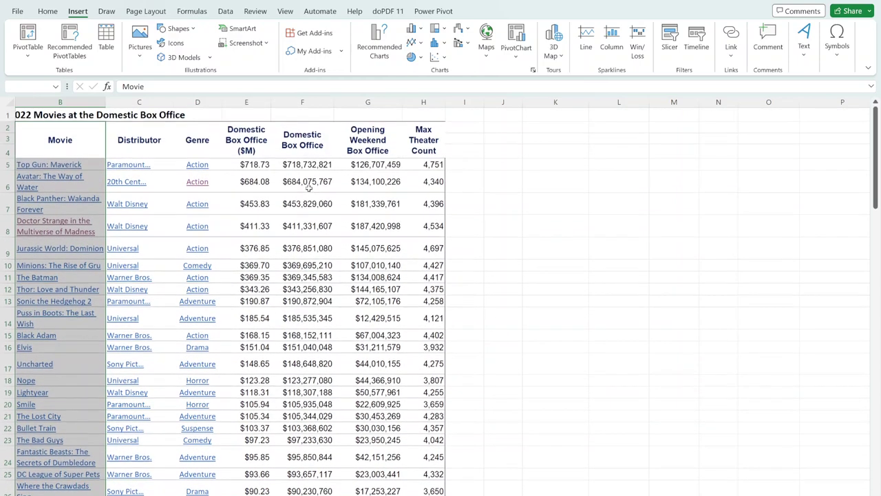
left_click(256, 146, "ctrl")
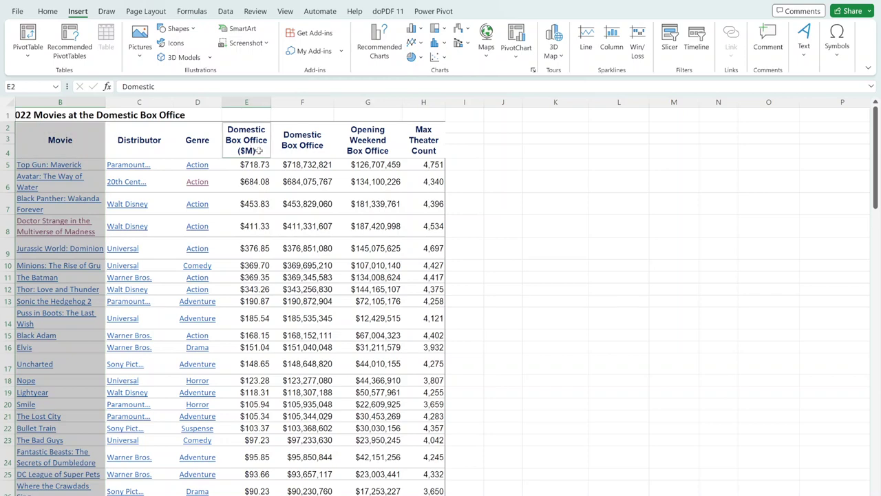
key("shift+Down")
key("shift+Down")
key("shift+Down")
key("shift+Down")
key("shift+Down")
key("shift+Down")
key("shift+Down")
key("shift+Down")
key("shift+Down")
key("shift+Down")
key("shift+Down")
key("shift+Down")
key("shift+Down")
key("shift+Down")
key("shift+Down")
key("shift+Down")
key("shift+Down")
key("shift+Down")
key("shift+Down")
key("shift+Down")
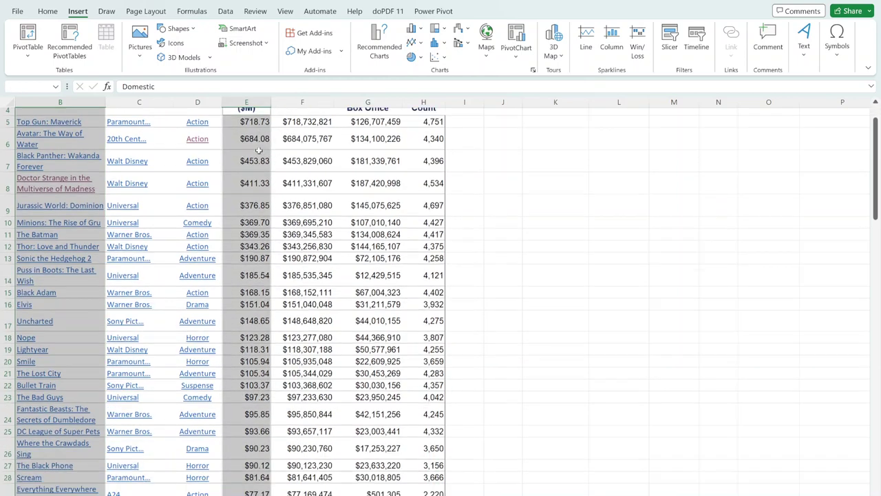
key("shift+Down")
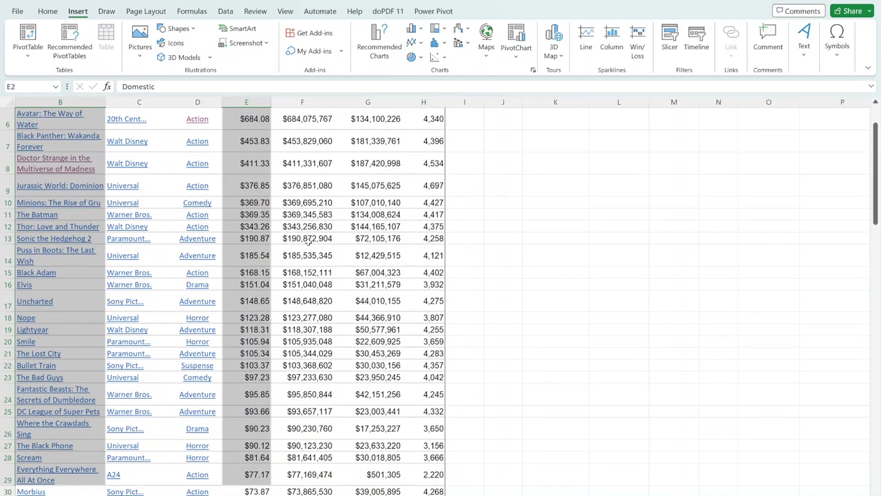
scroll(309, 240, "up", 2)
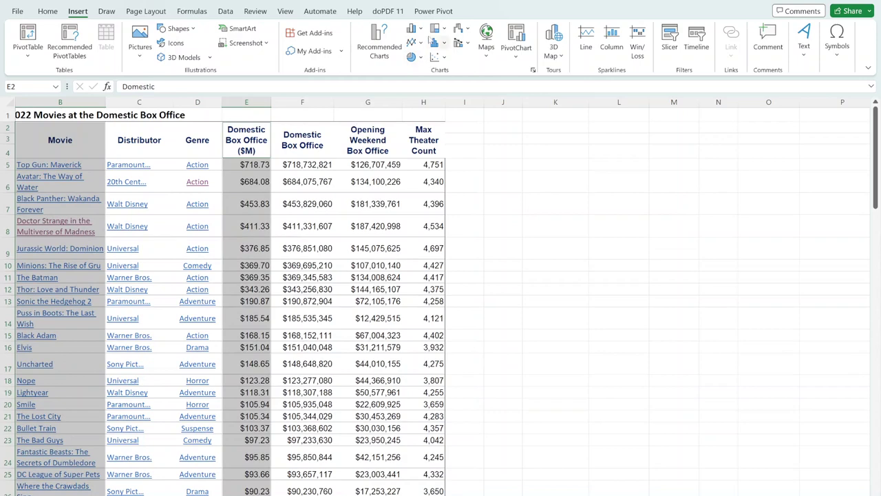
- Preview Sunburst, Histogram, Pareto, Box and Whisker, Waterfall and Combo charts, then choose Funnel
left_click(375, 42)
left_click(344, 113)
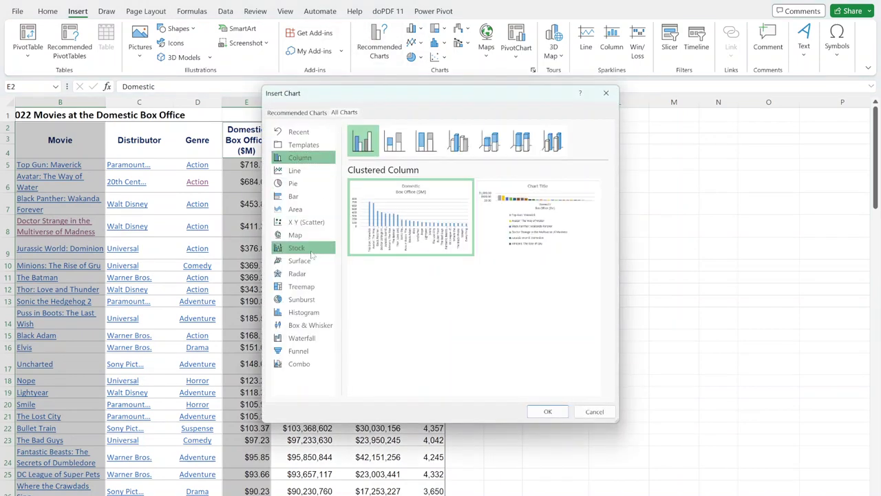
left_click(308, 302)
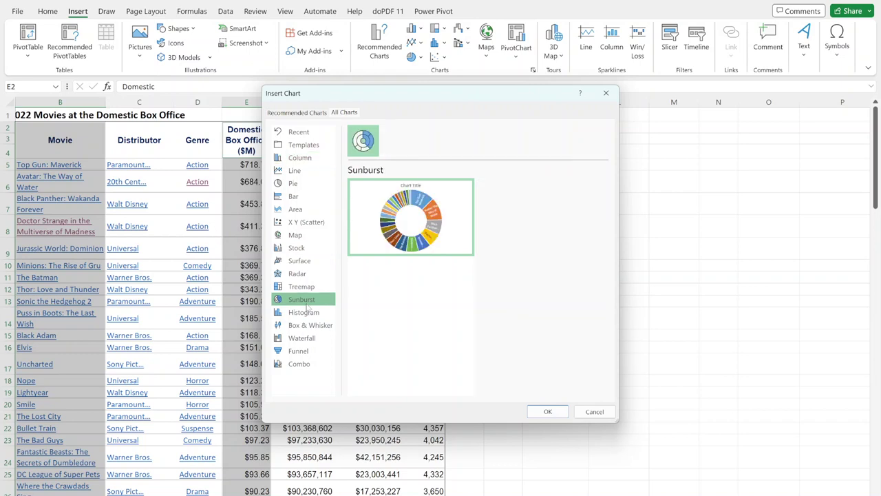
left_click(306, 314)
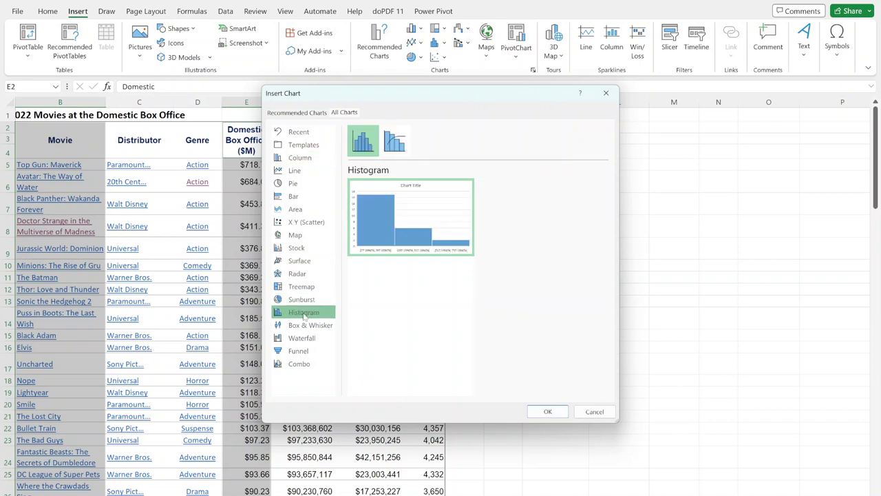
left_click(394, 141)
left_click(296, 326)
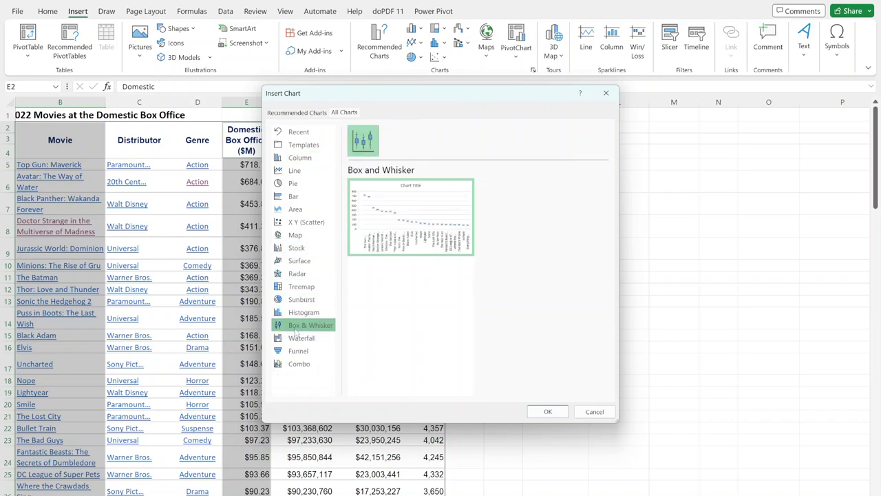
left_click(296, 338)
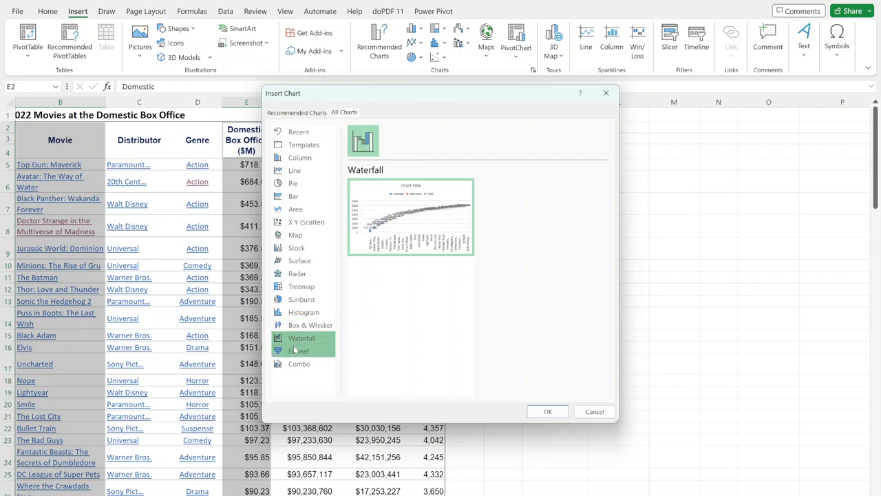
left_click(303, 351)
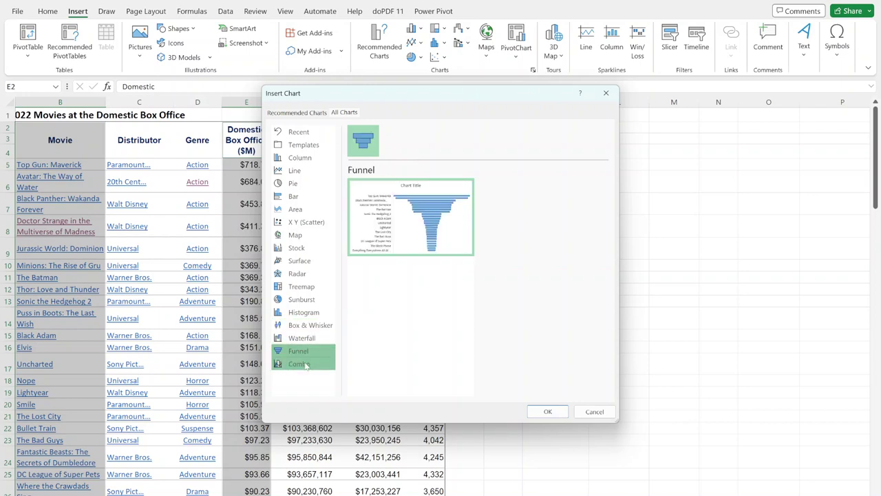
left_click(303, 364)
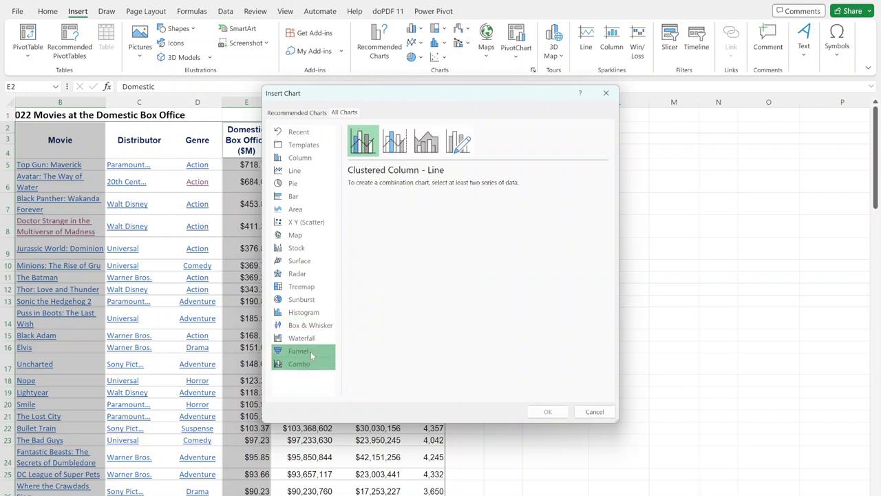
left_click(310, 355)
- Insert the funnel chart and stretch it across roughly columns B to N
double_click(450, 190)
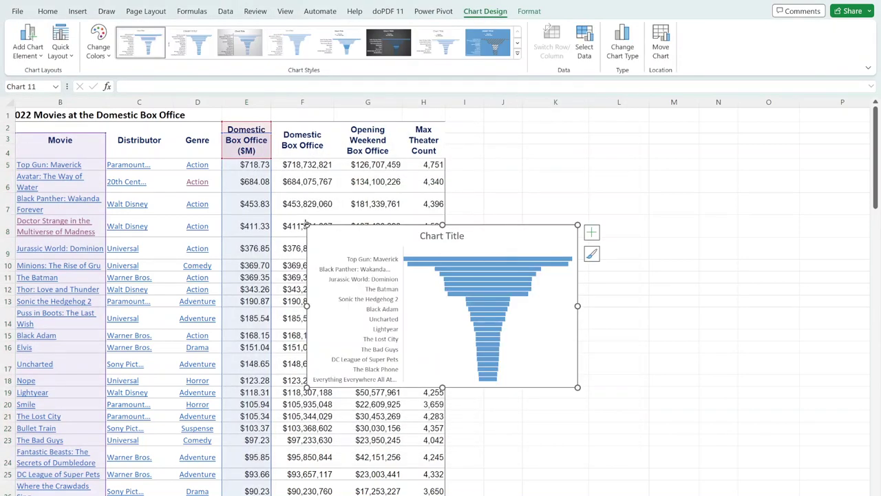
left_click_drag(307, 225, 156, 112)
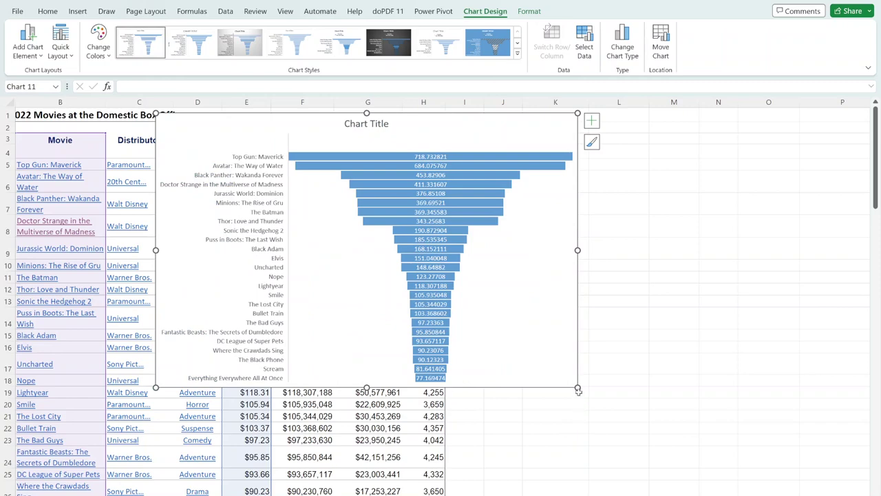
left_click_drag(578, 389, 747, 491)
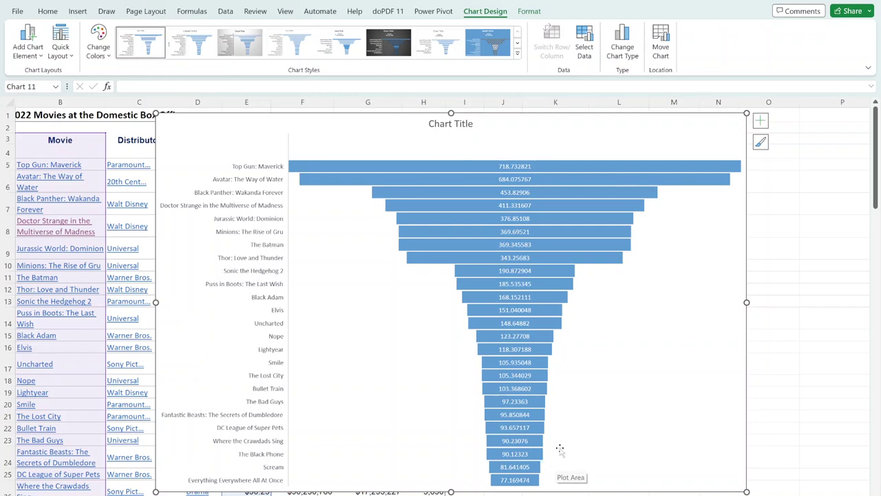
- Give the funnel chart the light style with bold title and legend, nudged slightly right
left_click(388, 43)
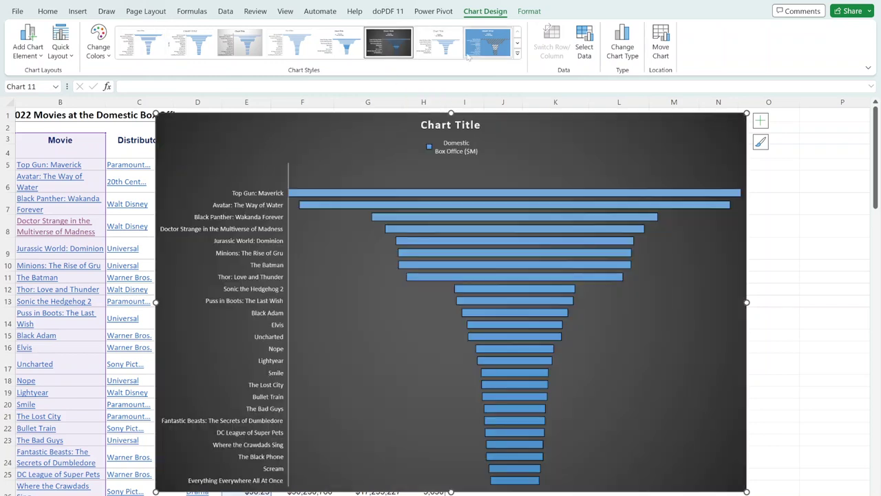
left_click(339, 43)
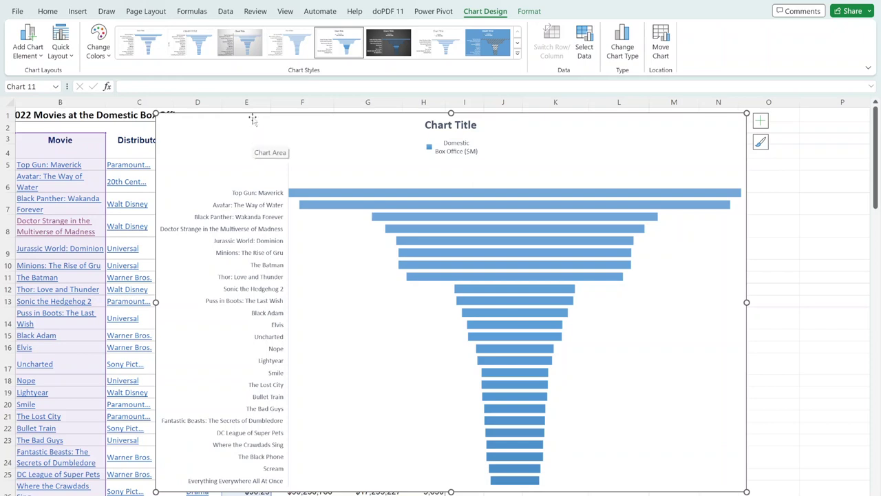
left_click_drag(252, 119, 256, 119)
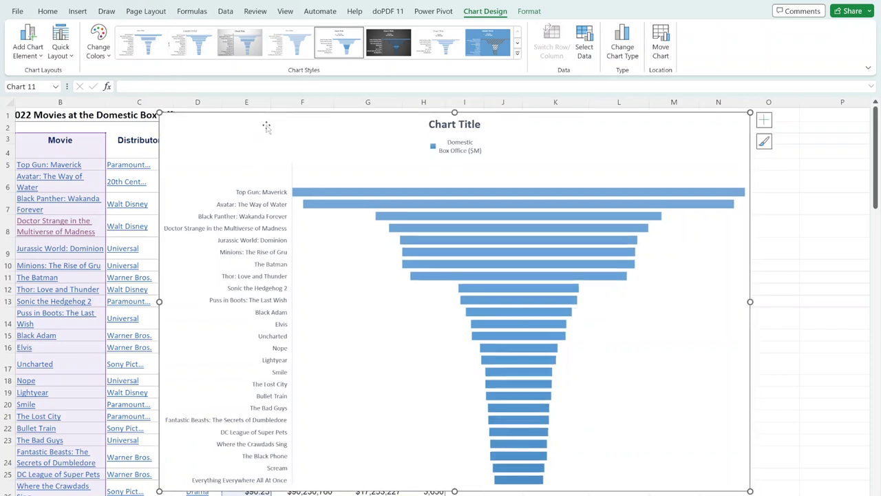